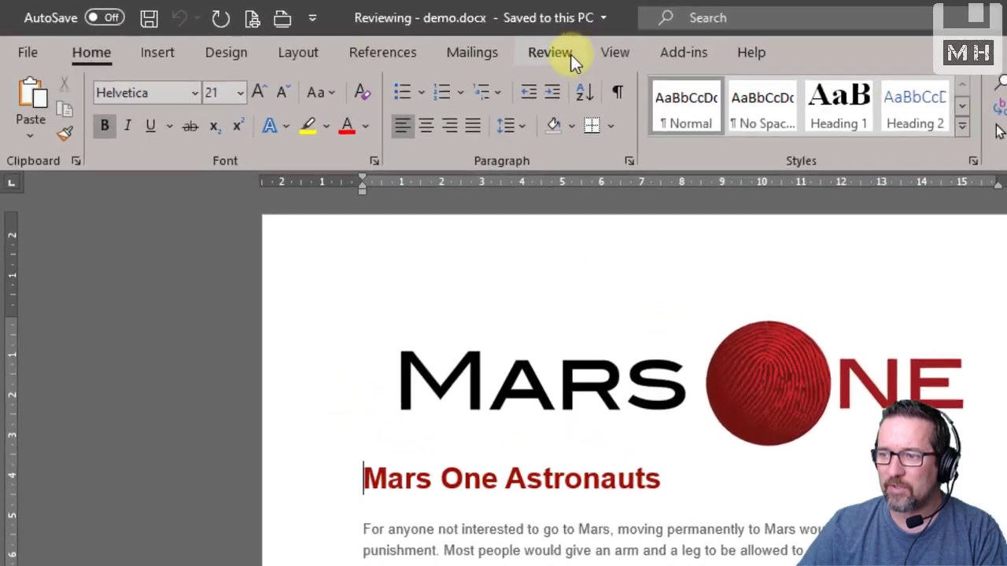
Insert a new comment on the Mars One logo image at the start of the document
click(418, 39)
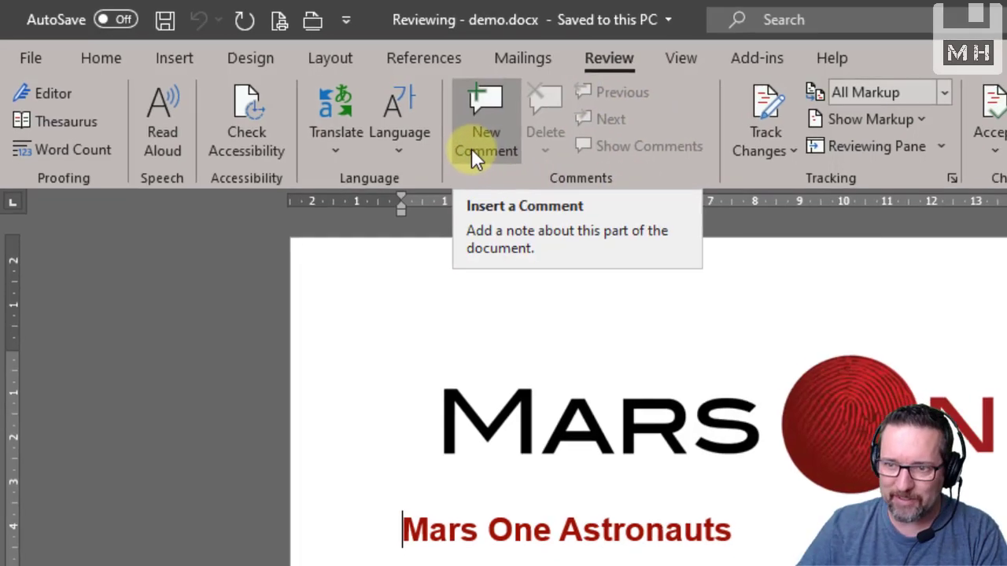
scroll(902, 361, down, 1)
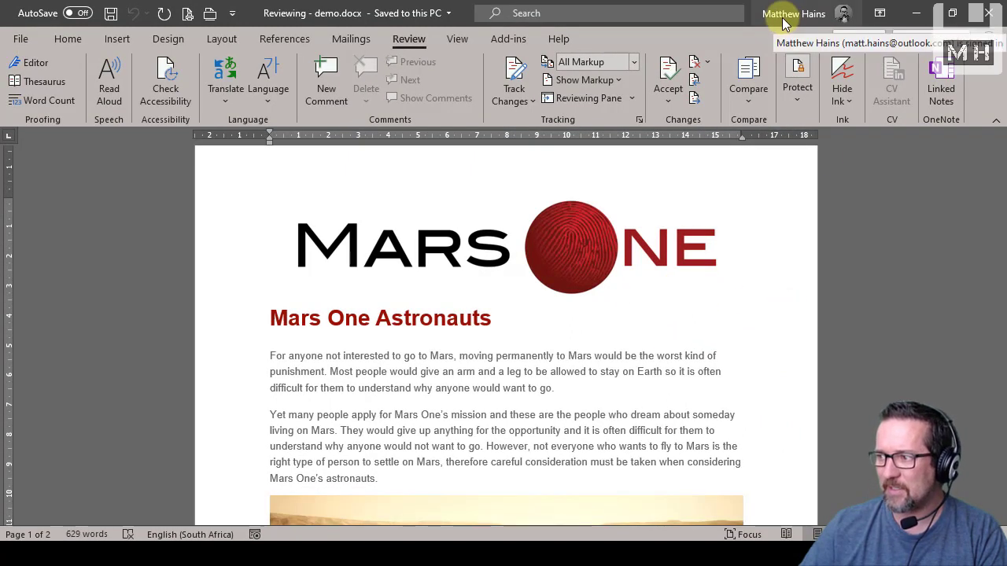
click(562, 260)
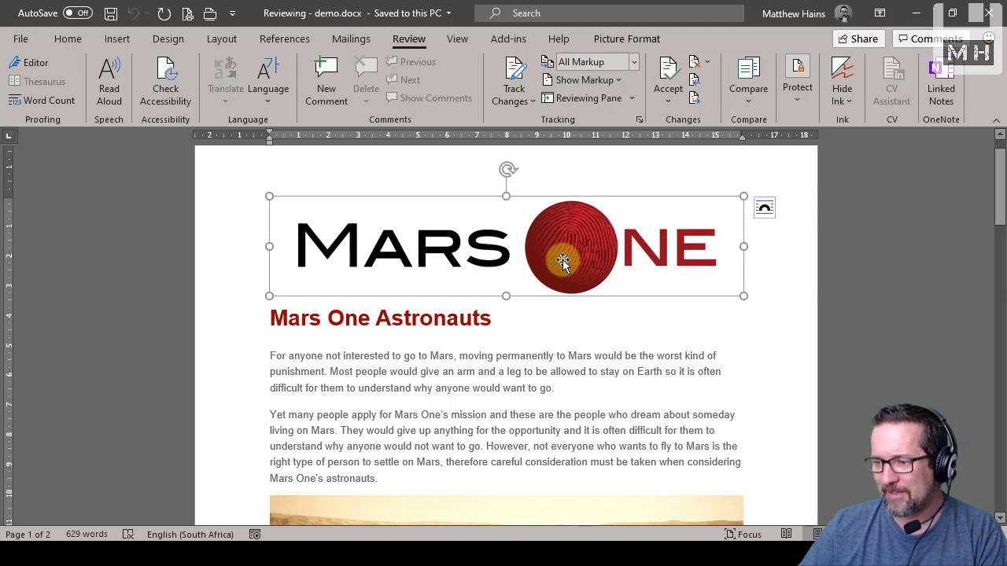
click(319, 105)
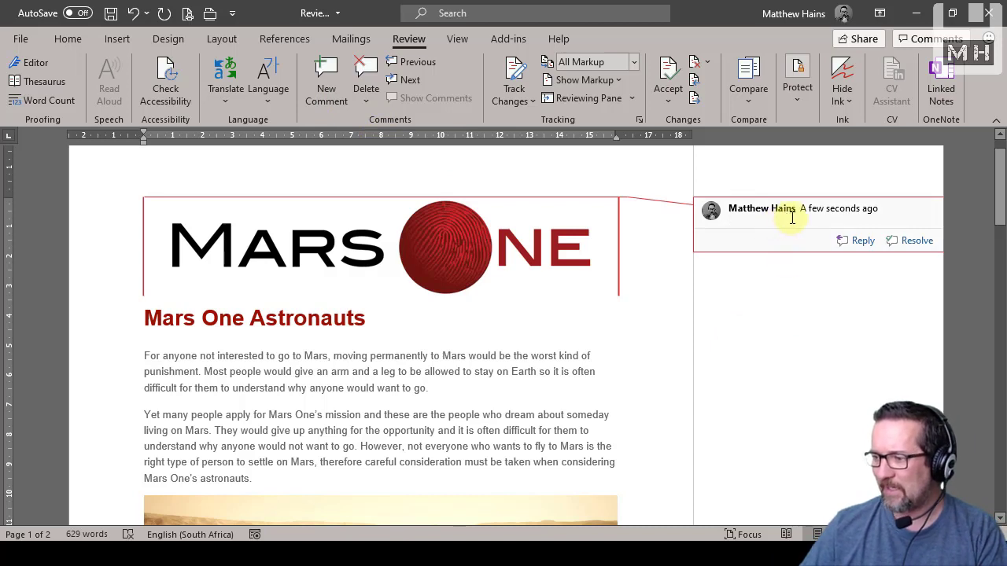
Write the logo comment as "Change the width of this image to 10cm in width and ensure it's centred."
text(Chagen)
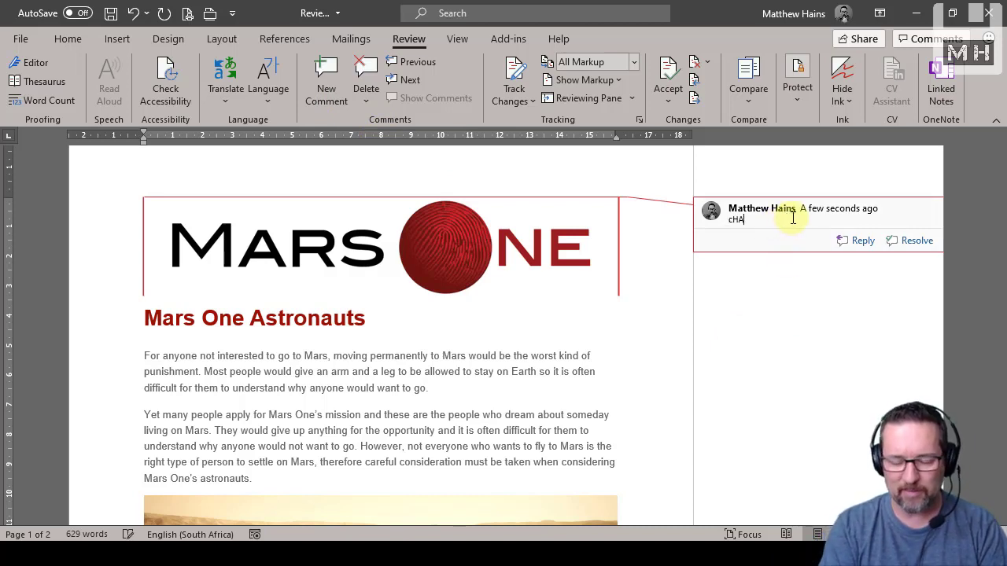
key(BackSpace)
key(BackSpace)
key(BackSpace)
key(BackSpace)
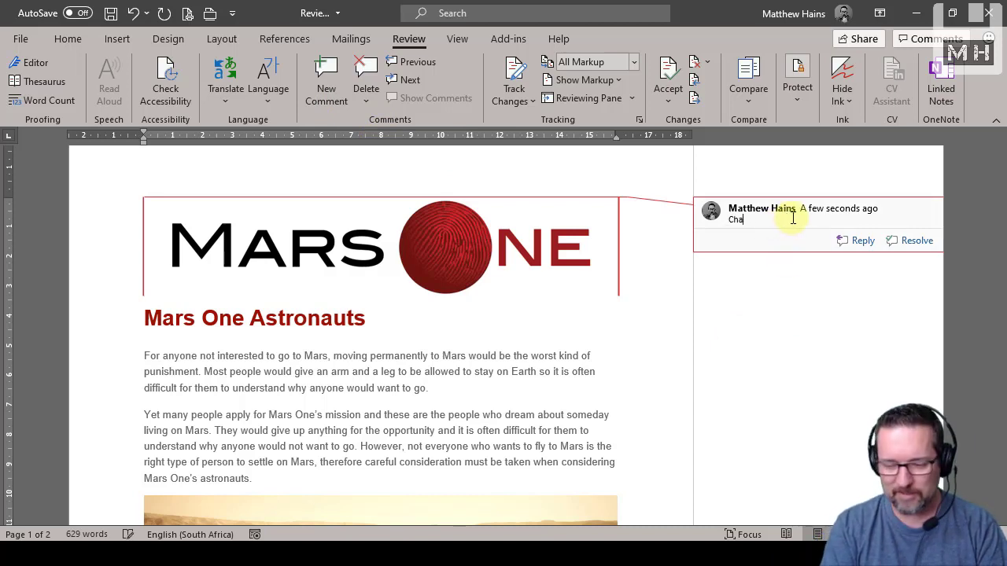
text(nge )
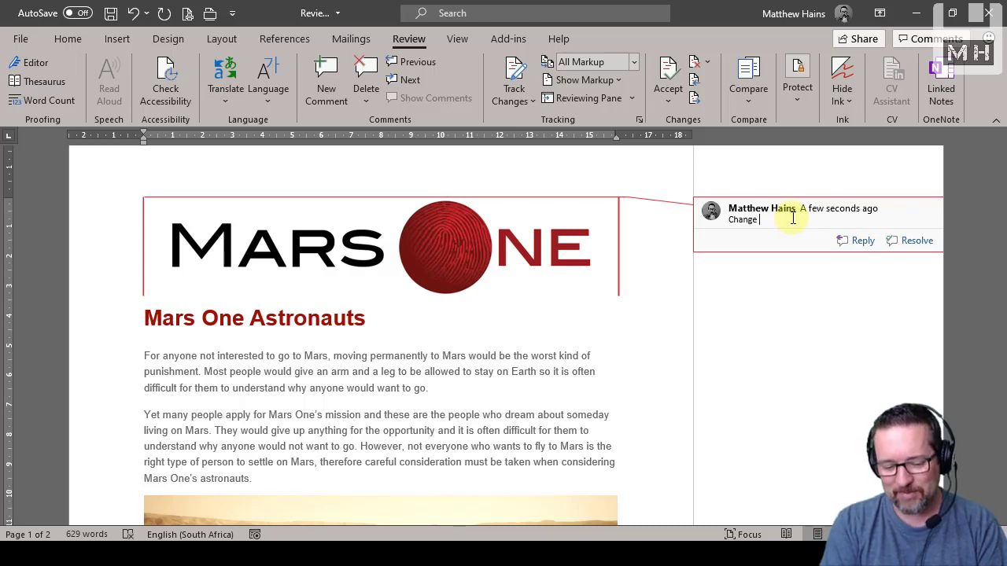
text(the)
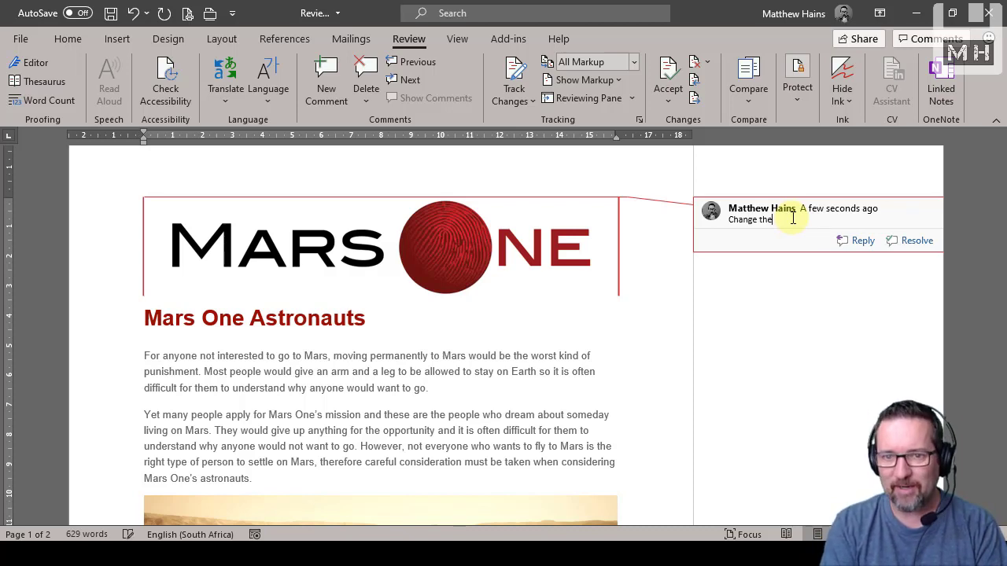
text( width of thise)
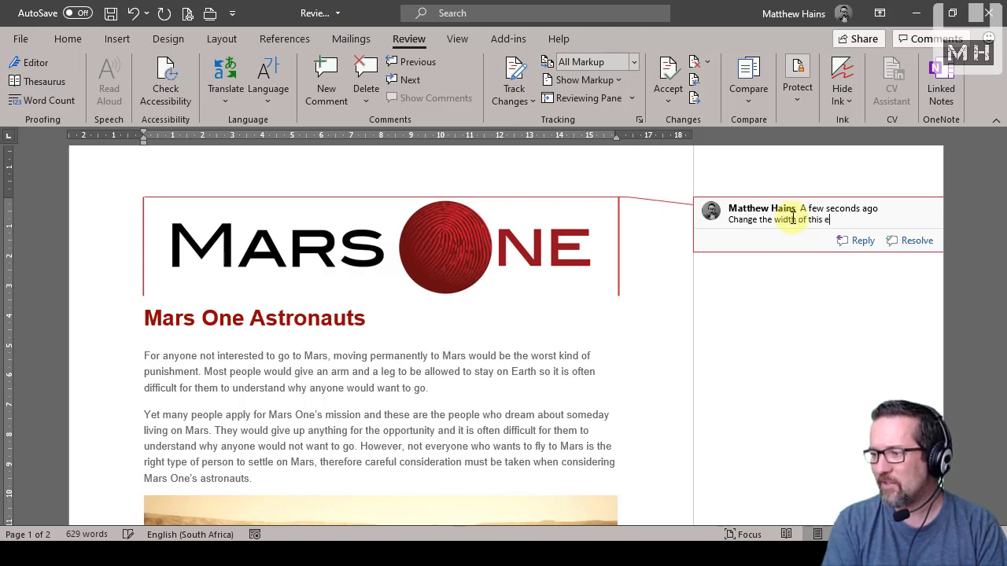
key(BackSpace)
text(image)
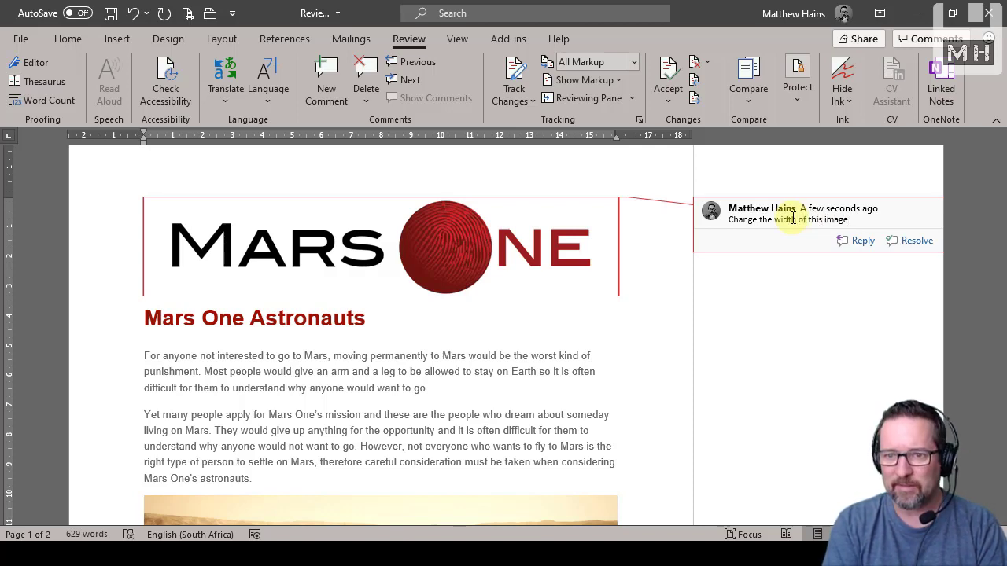
text( t)
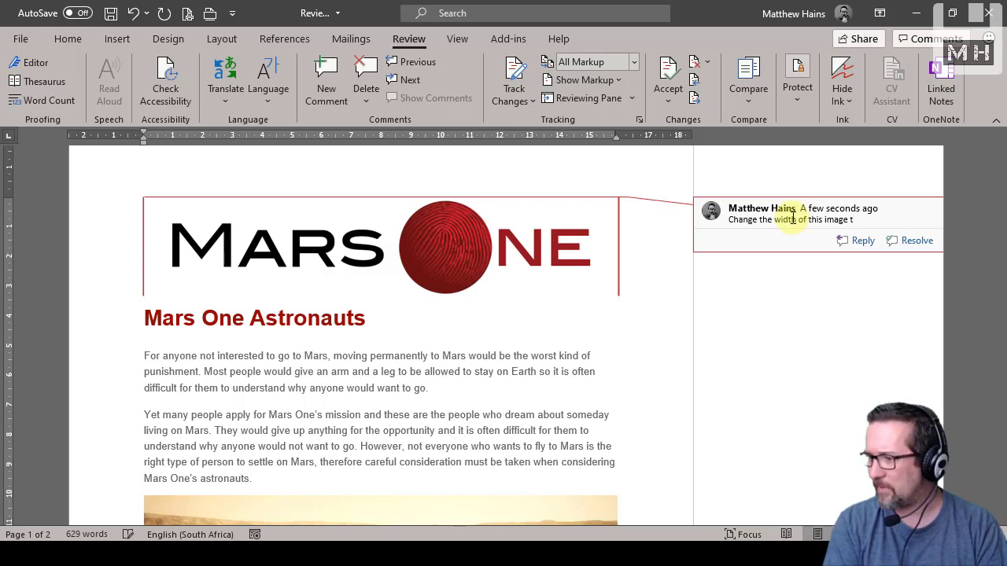
text(o 10cm inwidth)
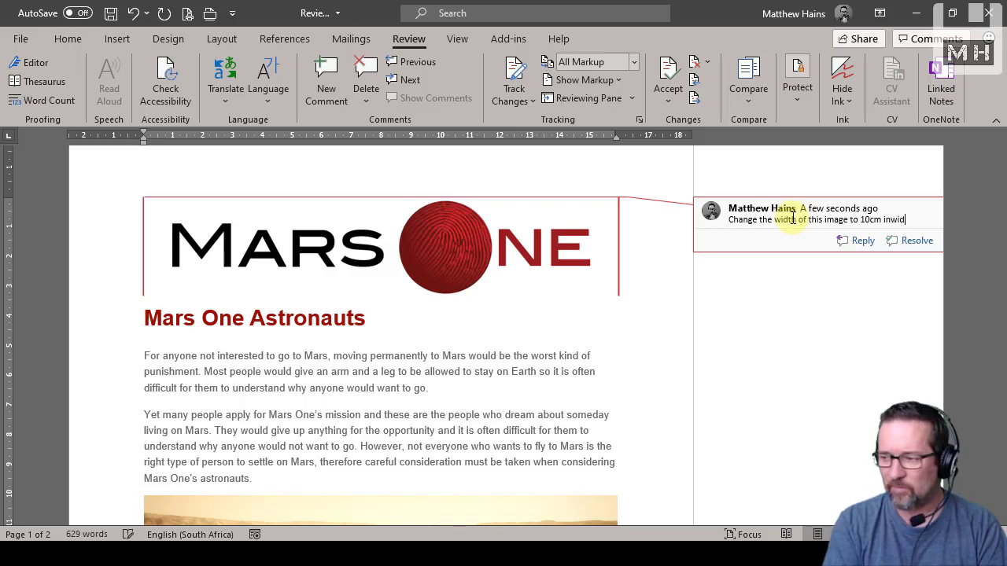
key(BackSpace)
key(BackSpace)
key(BackSpace)
key(BackSpace)
key(BackSpace)
key(BackSpace)
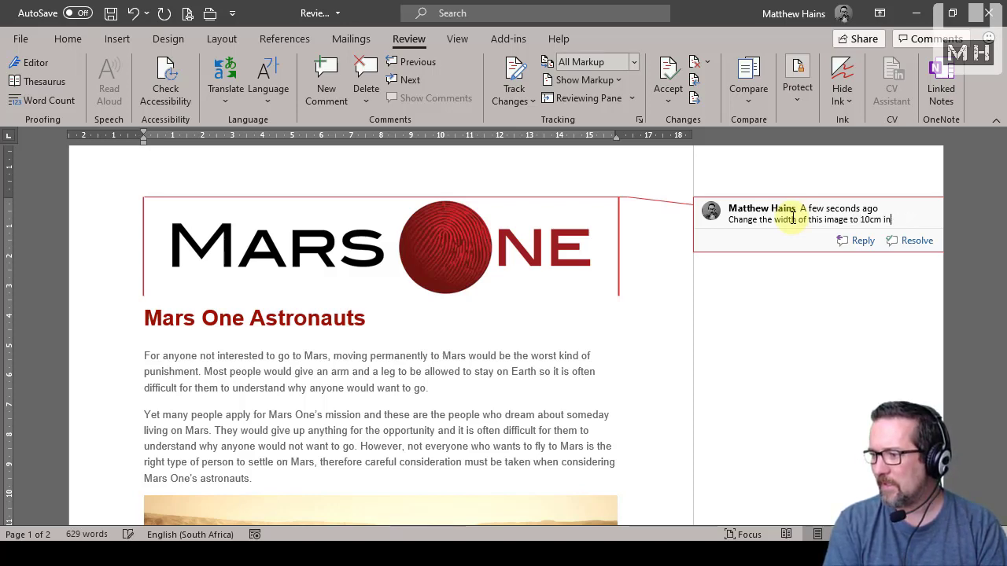
text(width)
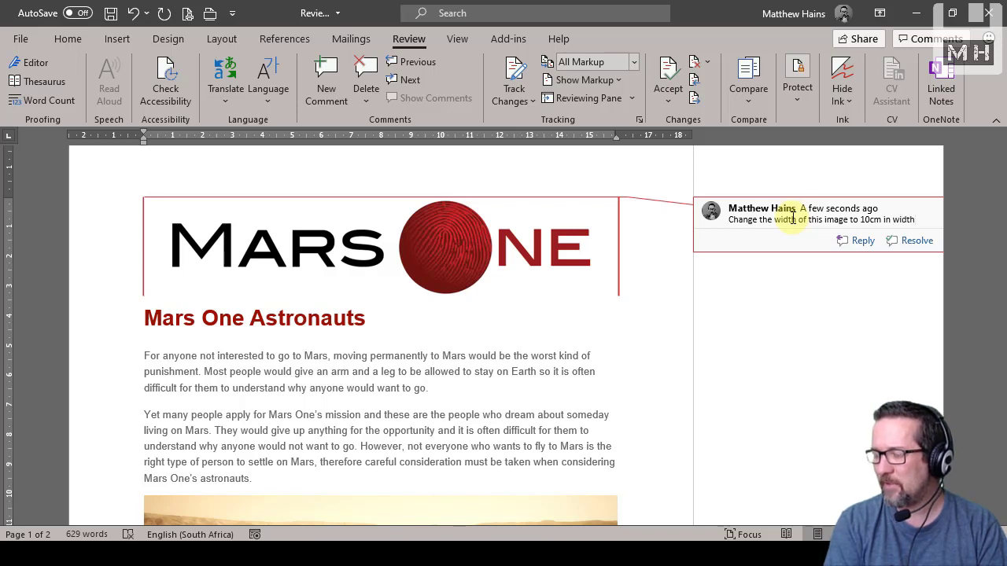
text( and ensu)
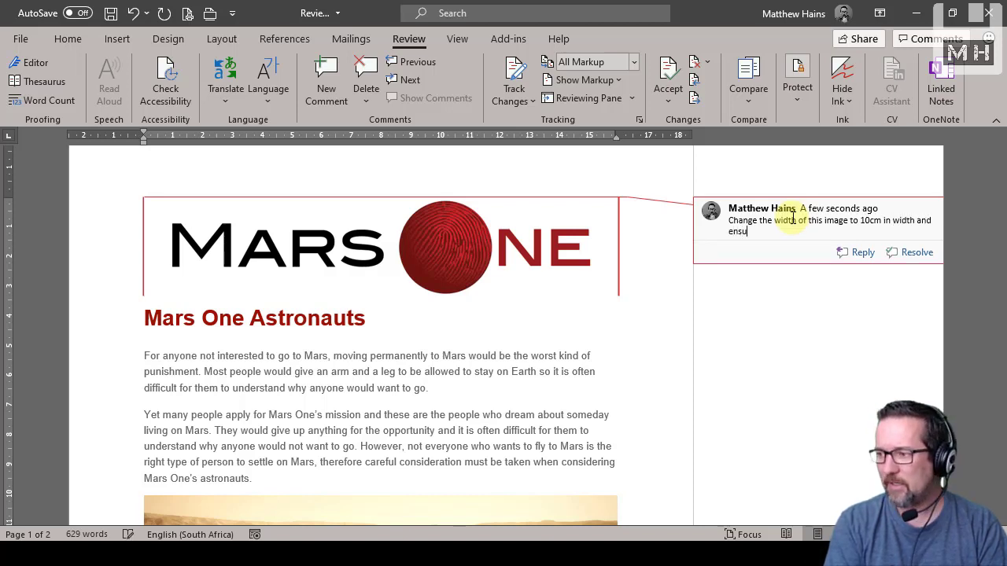
text(re it's centred.)
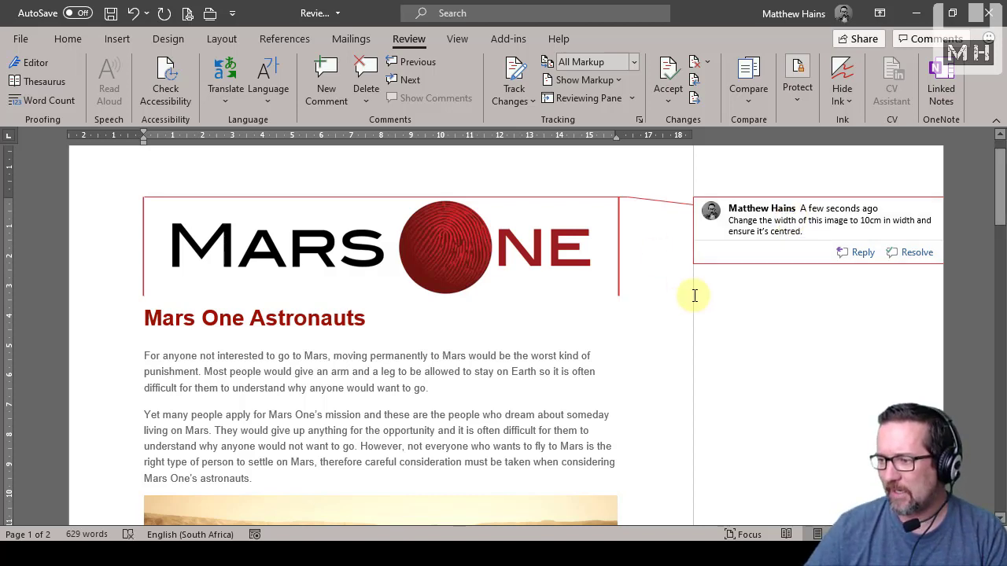
Comment on the whole first paragraph under "Mars One Astronauts" with "Should we change the line-spacing to 1.5pts?"
scroll(696, 297, down, 2)
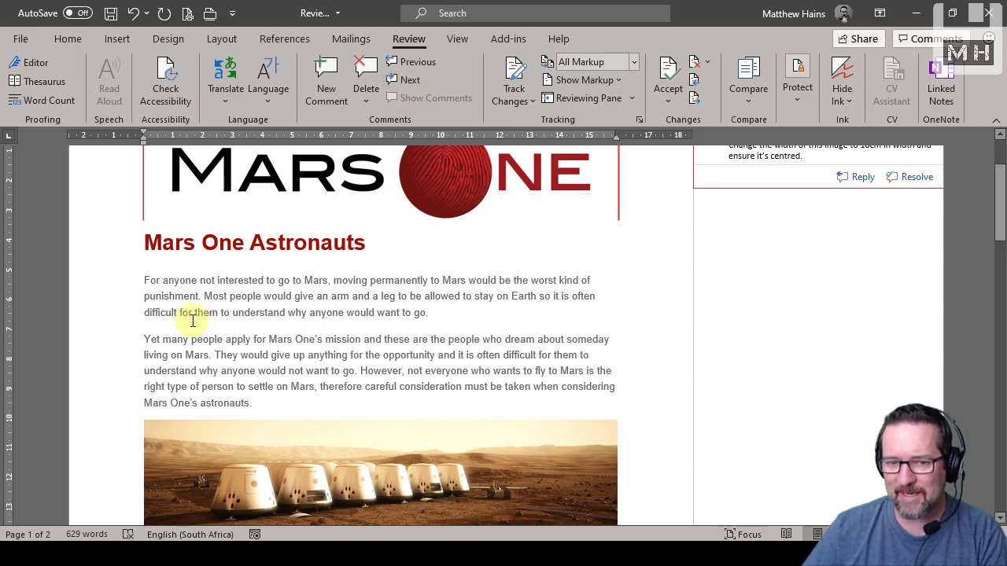
click(141, 280)
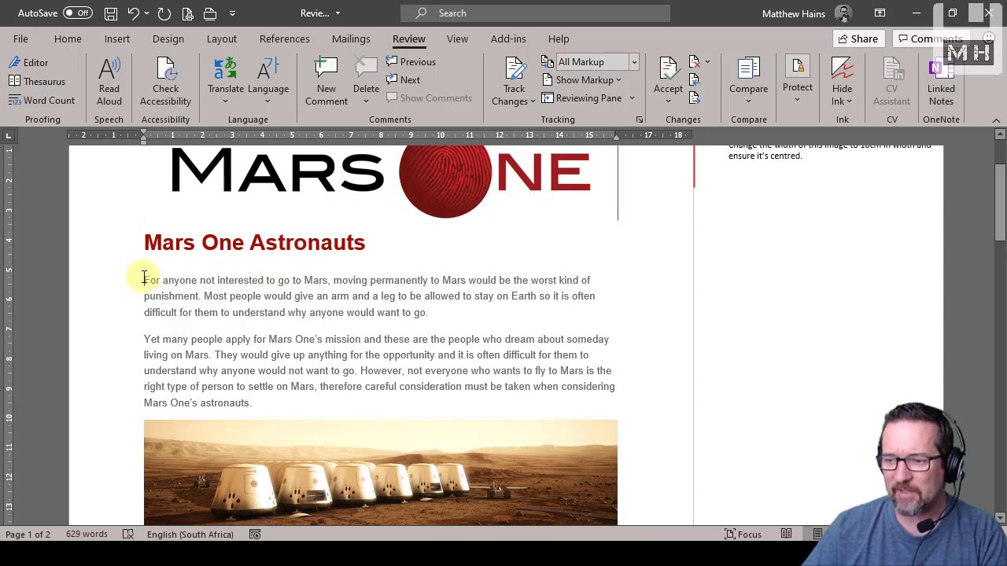
drag(143, 280, 427, 316)
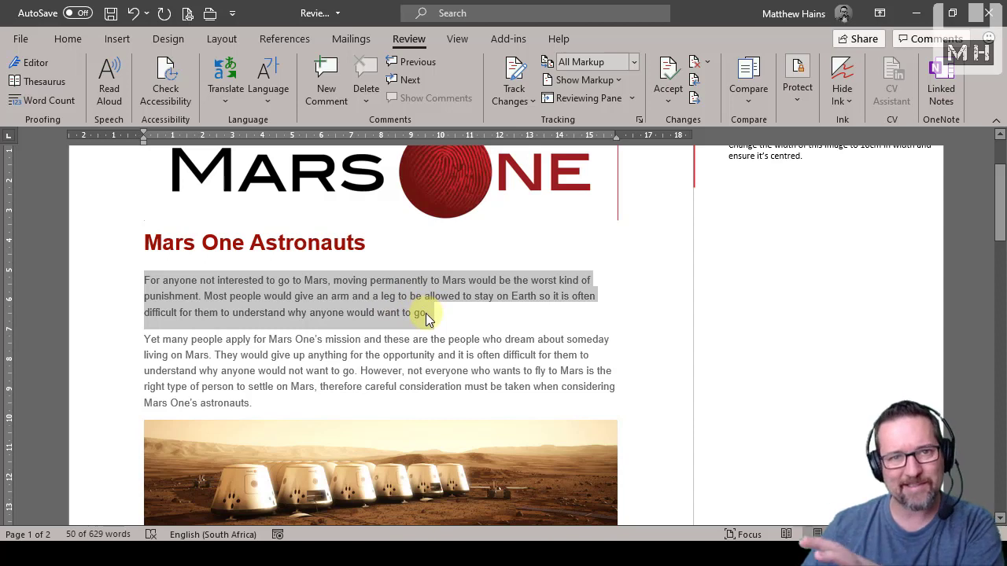
click(322, 99)
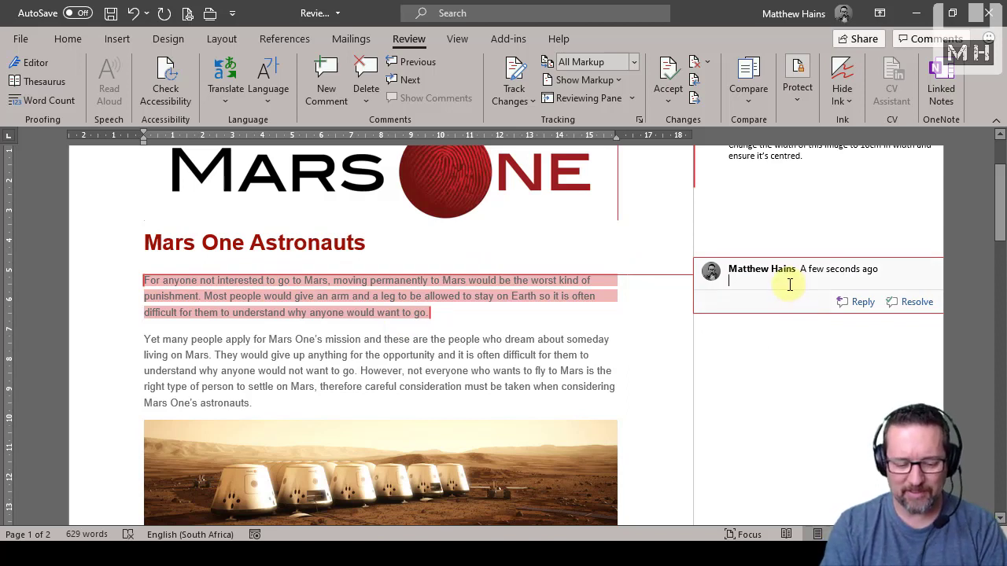
text(Should we change t)
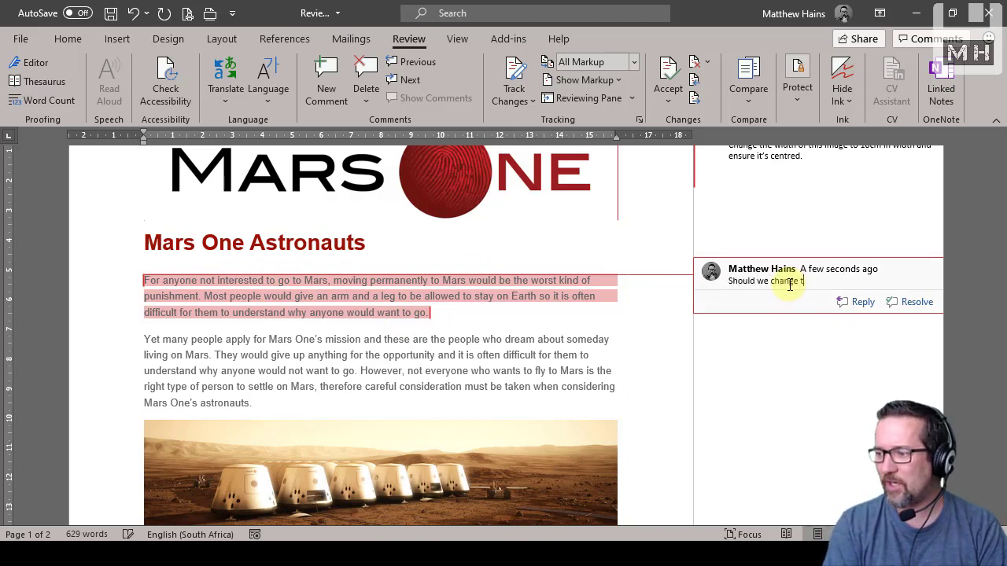
text(he line-spacingh)
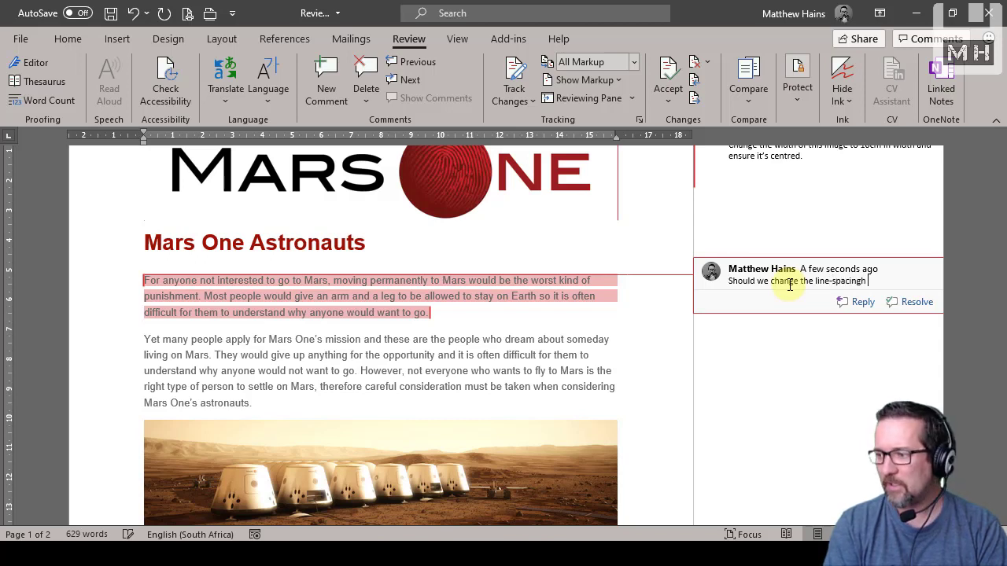
key(BackSpace)
text(to )
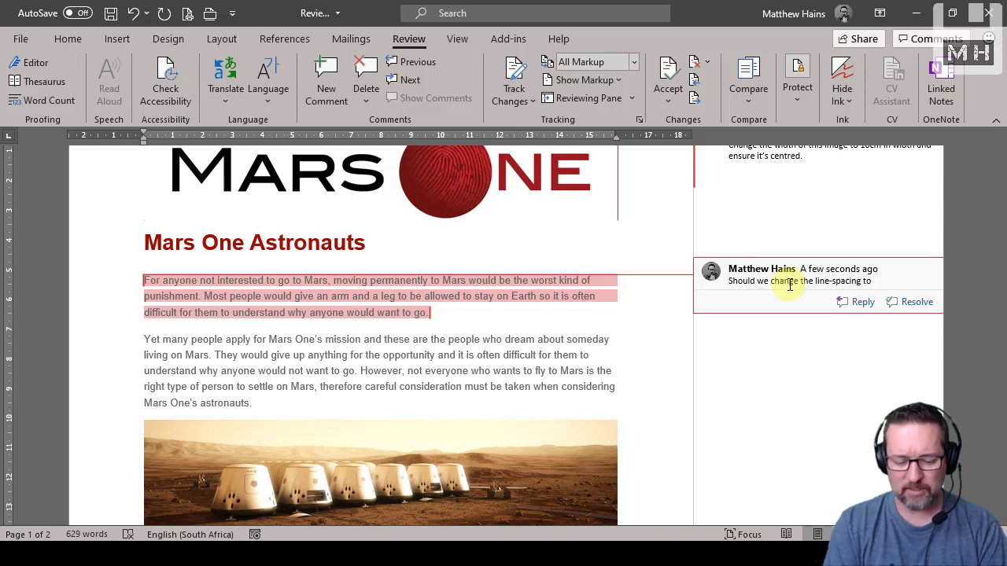
text(1.5pts?)
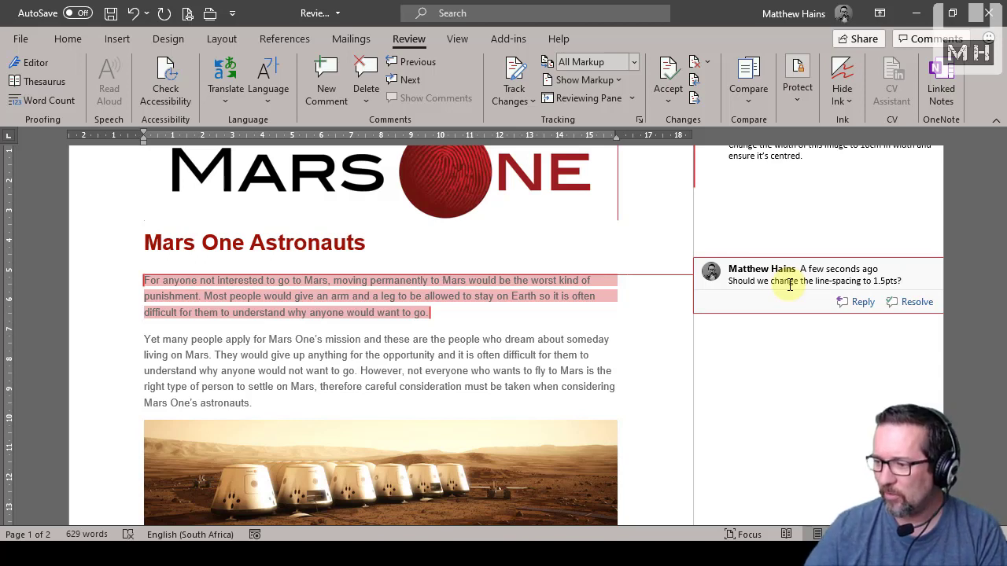
click(653, 350)
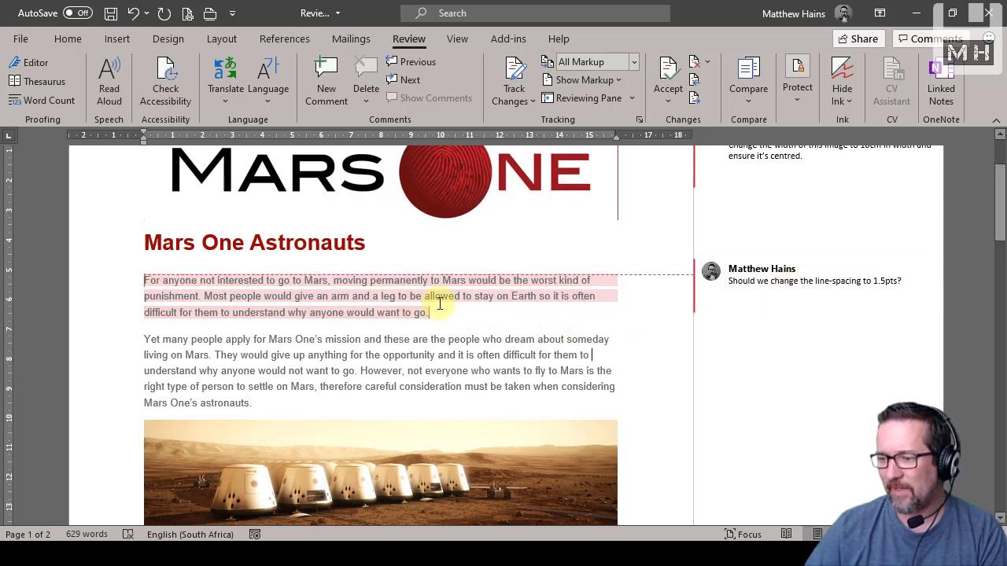
Insert a new comment on the "Life on Mars" heading
mouse_move(237, 308)
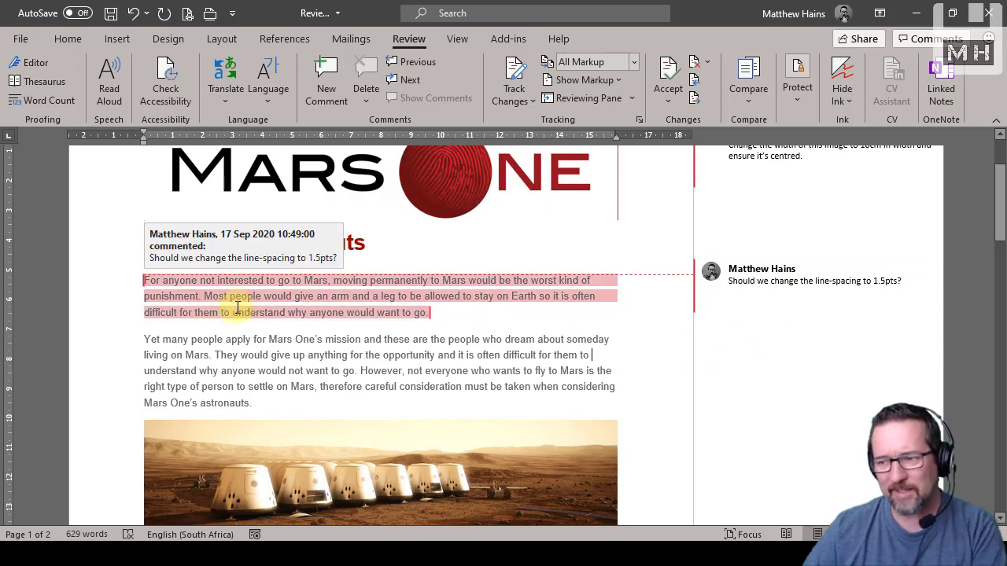
scroll(836, 373, up, 2)
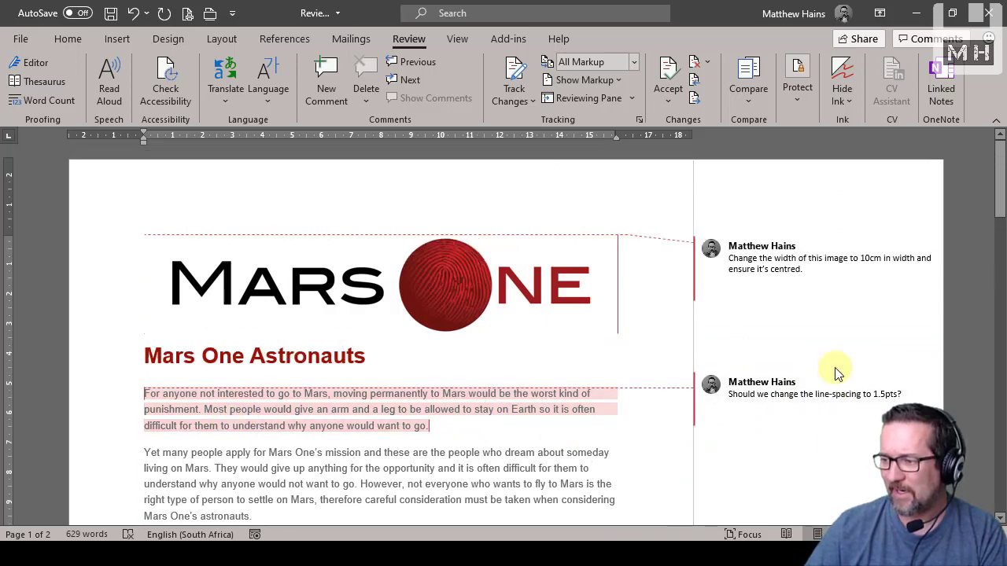
scroll(836, 373, down, 5)
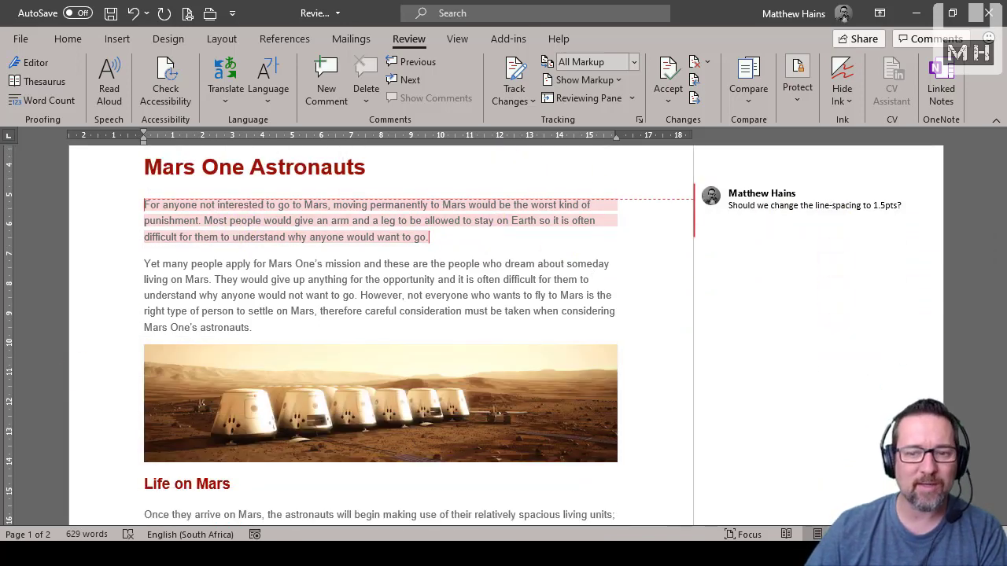
scroll(778, 329, down, 5)
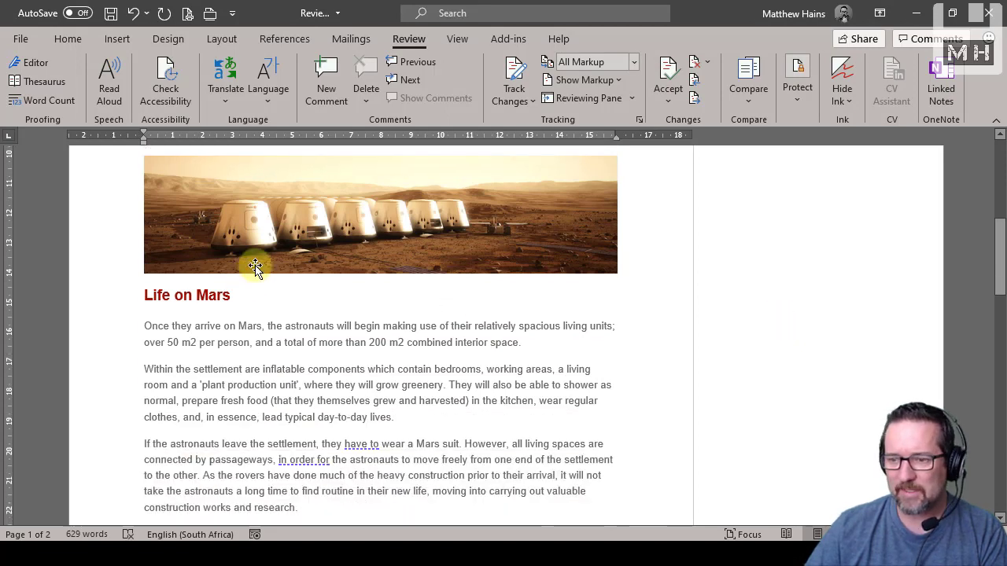
click(260, 299)
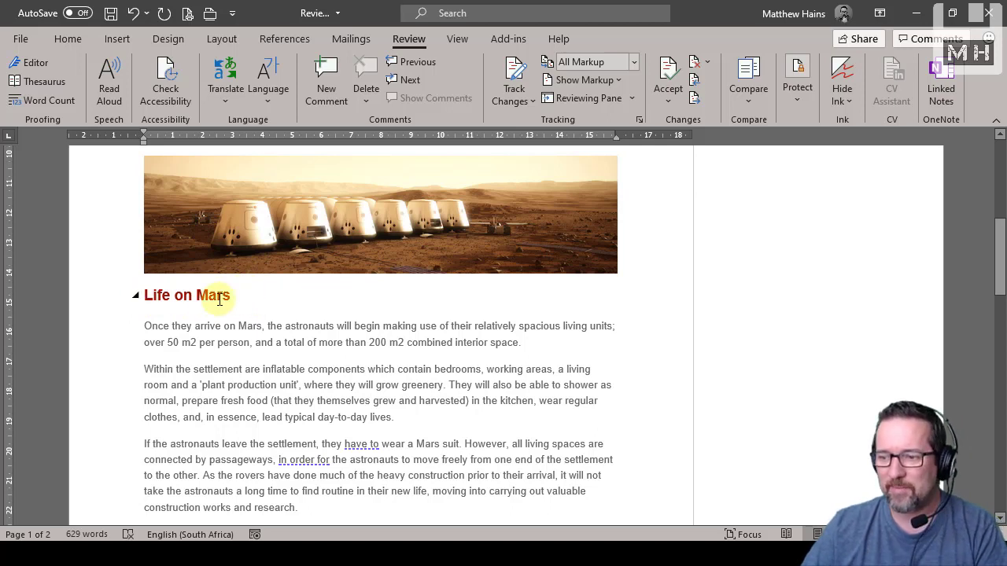
drag(240, 295, 144, 296)
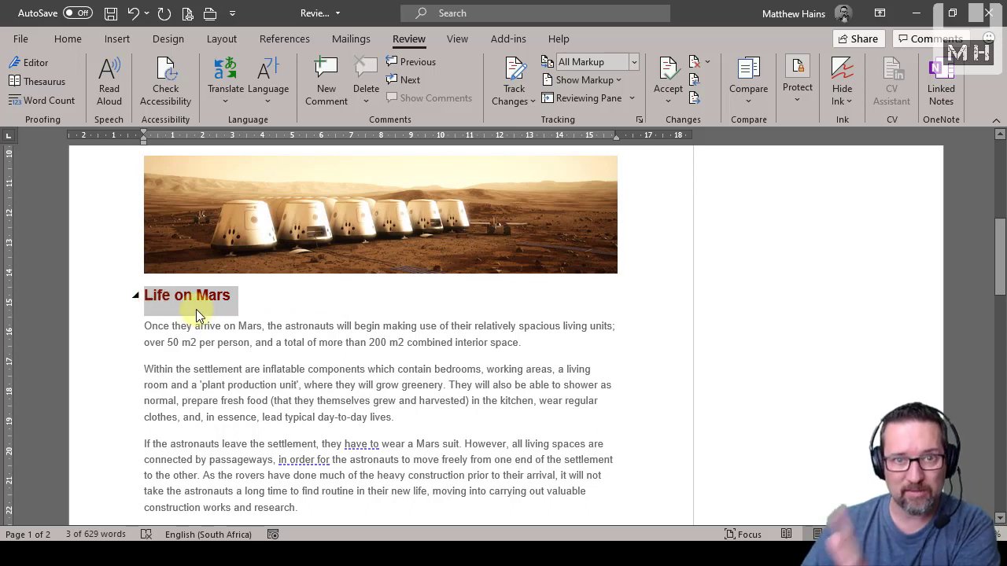
click(338, 76)
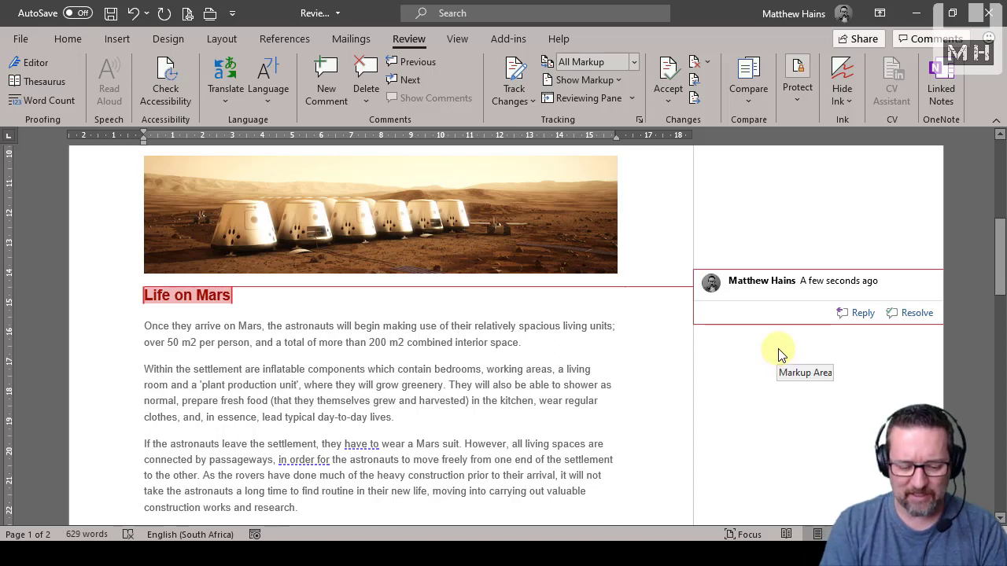
Write the heading's comment as "Change this title to Living on Mars"
text(Chagne)
key(BackSpace)
text(nge this )
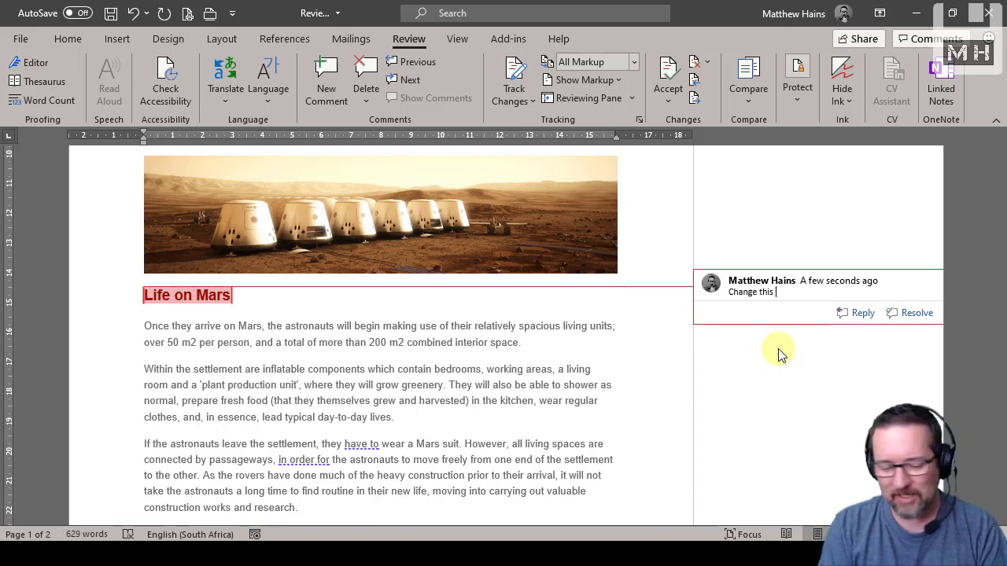
text(title to)
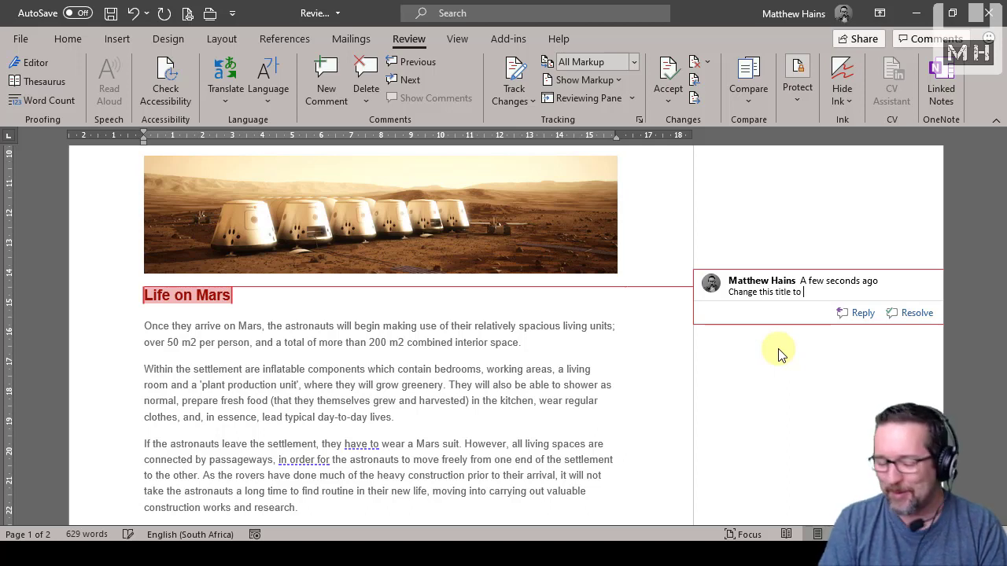
text( Liv)
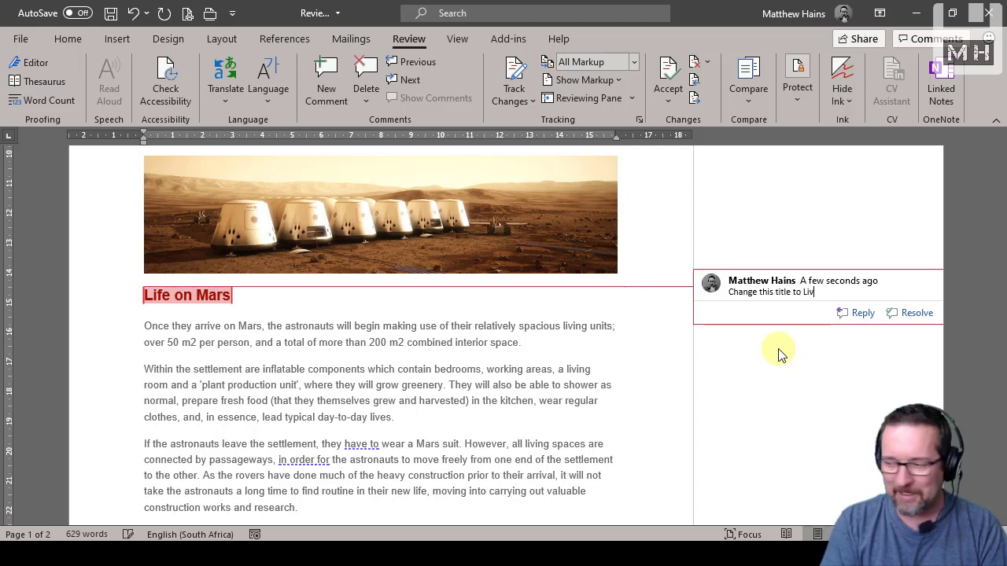
text(ing o)
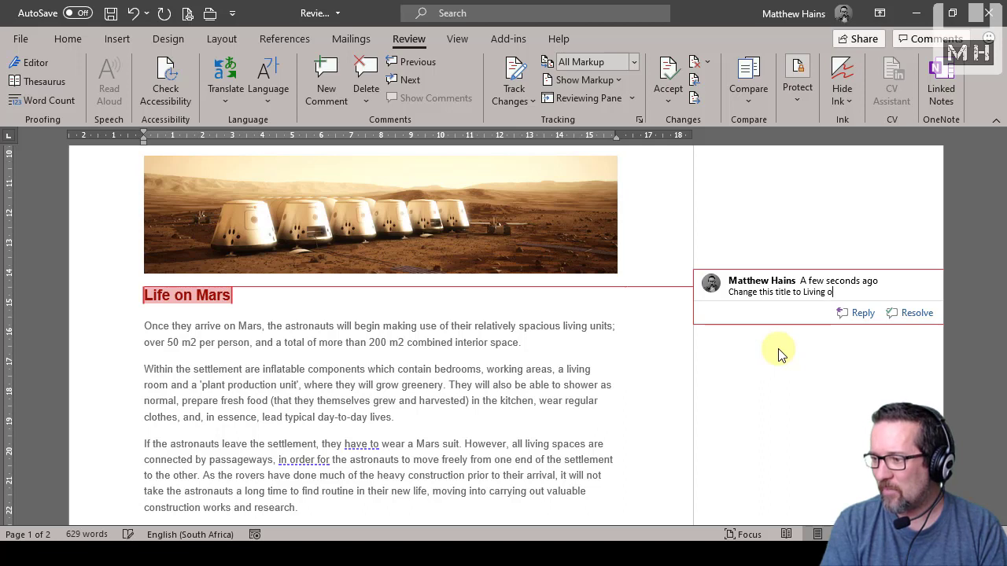
text(n Mars)
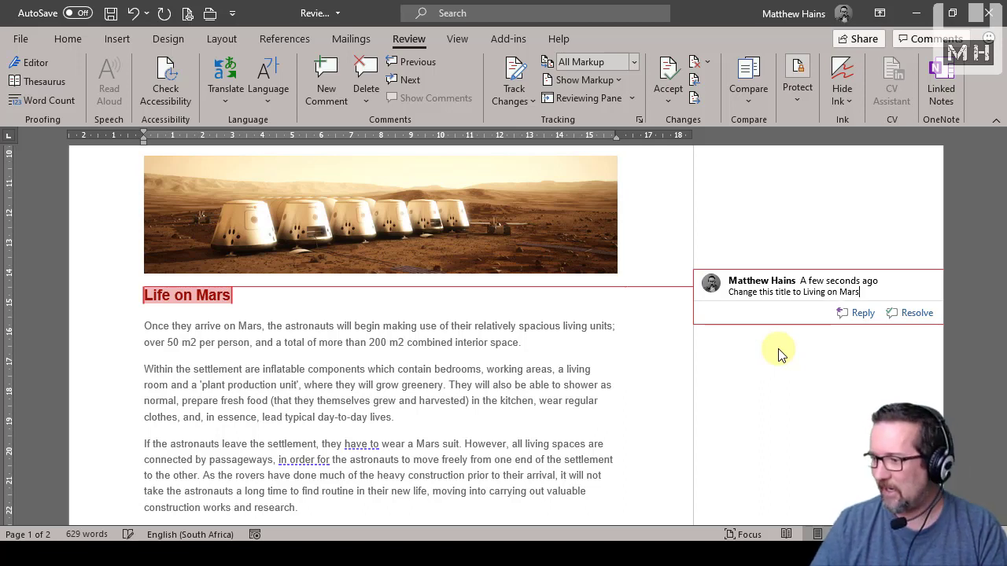
Make the words "Living on Mars" bold in the heading's comment
key(shift+Left)
key(shift+Left)
key(shift+Left)
key(shift+Left)
key(shift+Left)
key(shift+Left)
key(shift+Left)
key(shift+Left)
key(shift+Left)
key(shift+Left)
key(shift+Left)
key(shift+Left)
key(shift+Left)
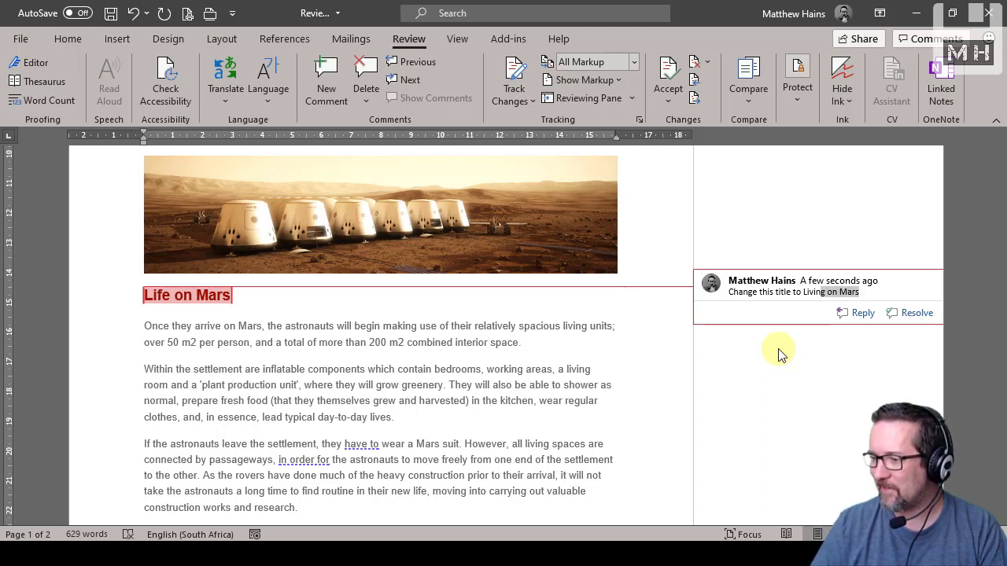
key(shift+Left)
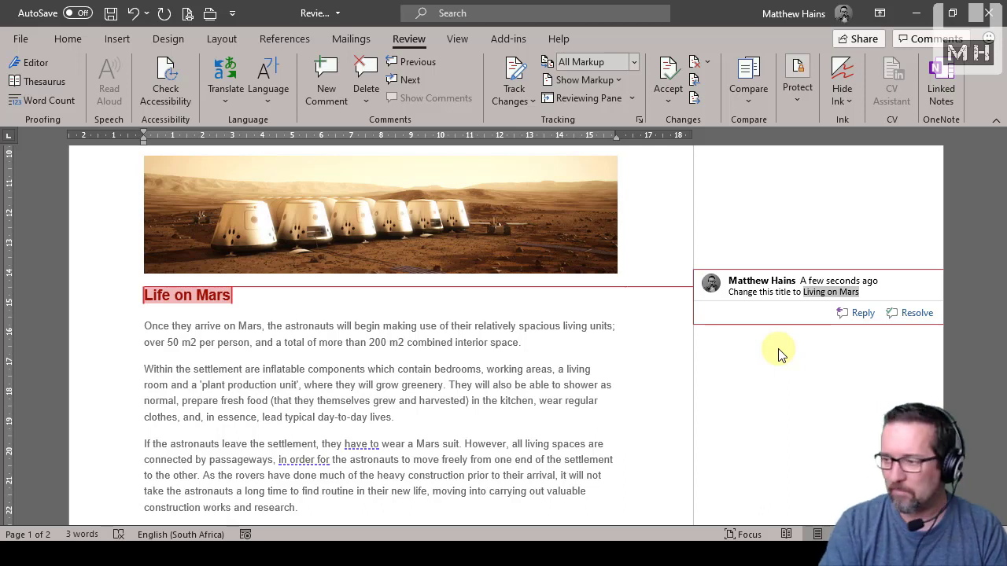
key(ctrl+b)
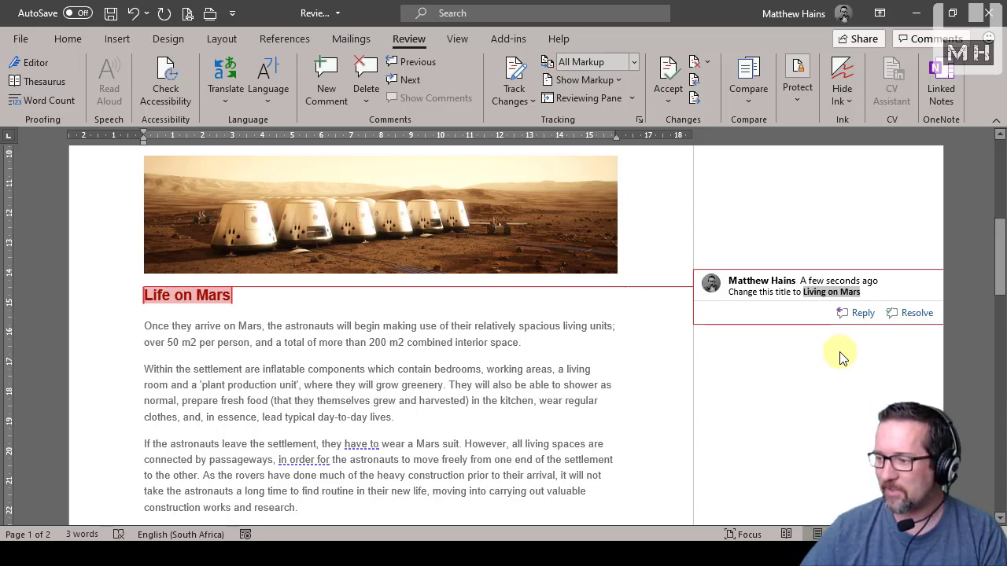
click(895, 289)
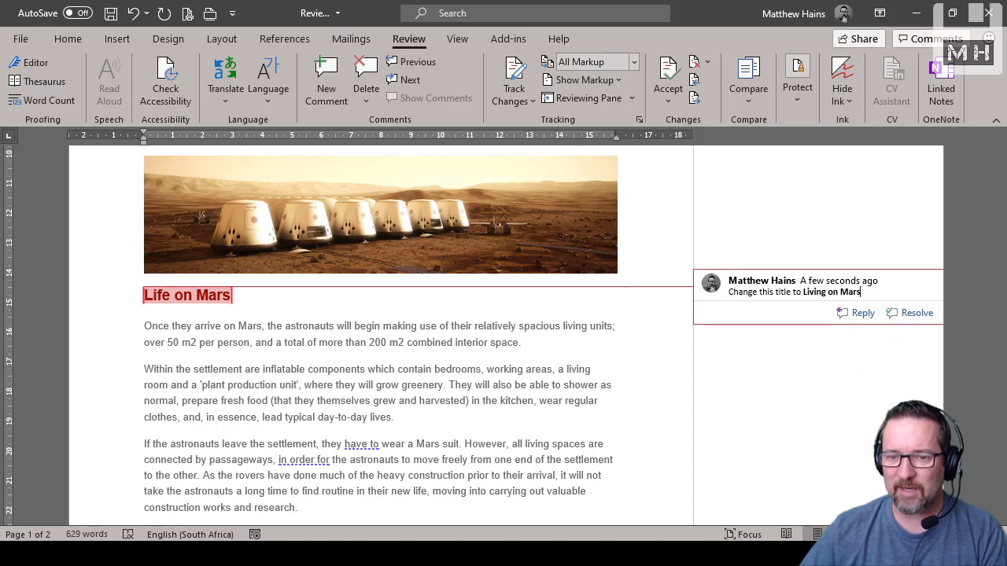
scroll(542, 371, down, 15)
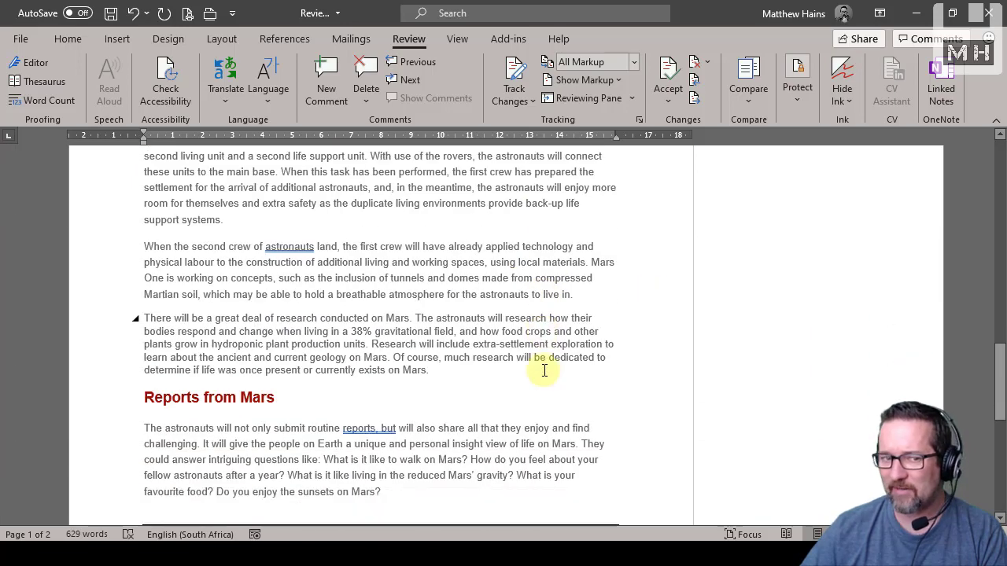
scroll(543, 370, down, 5)
scroll(542, 370, up, 3)
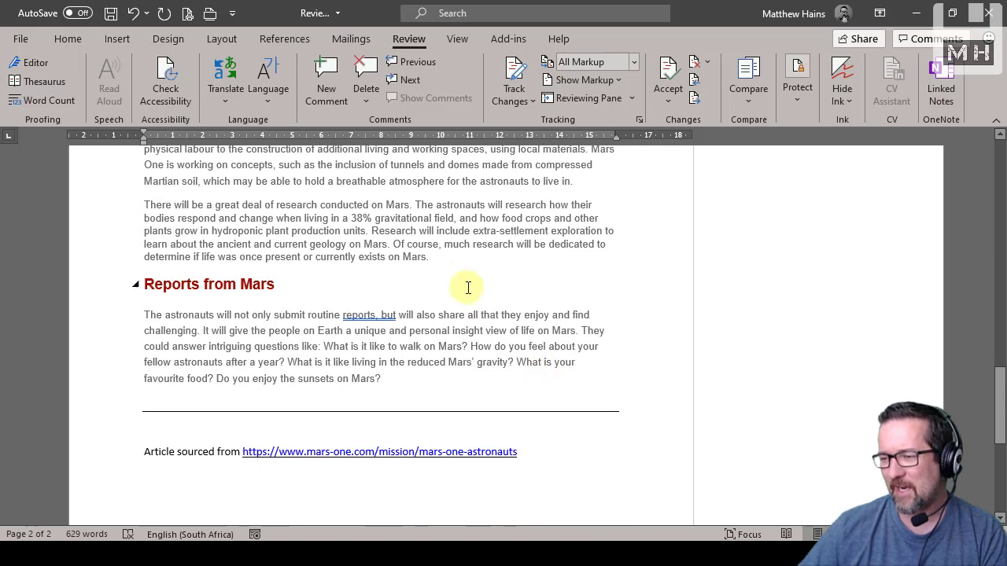
click(442, 261)
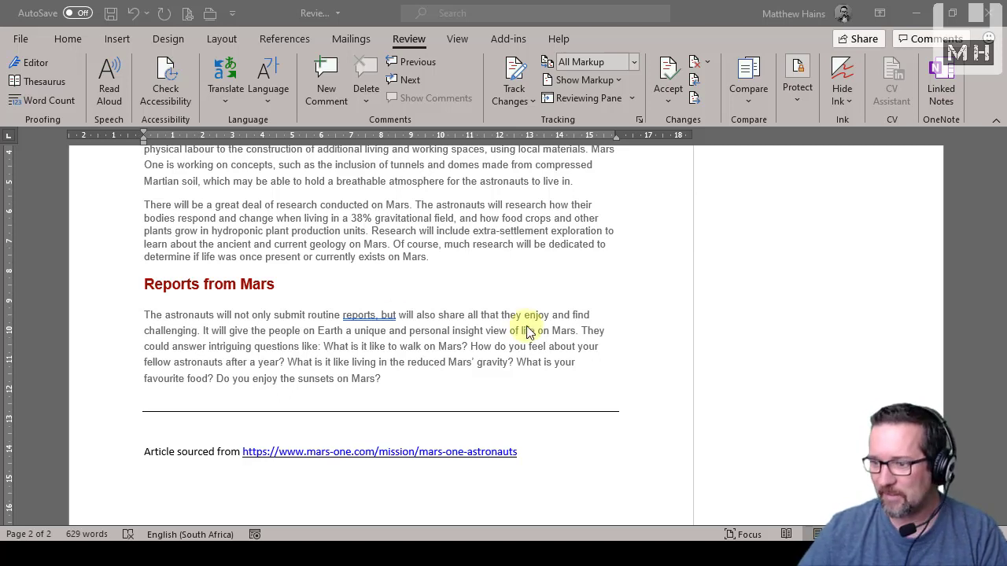
double_click(410, 258)
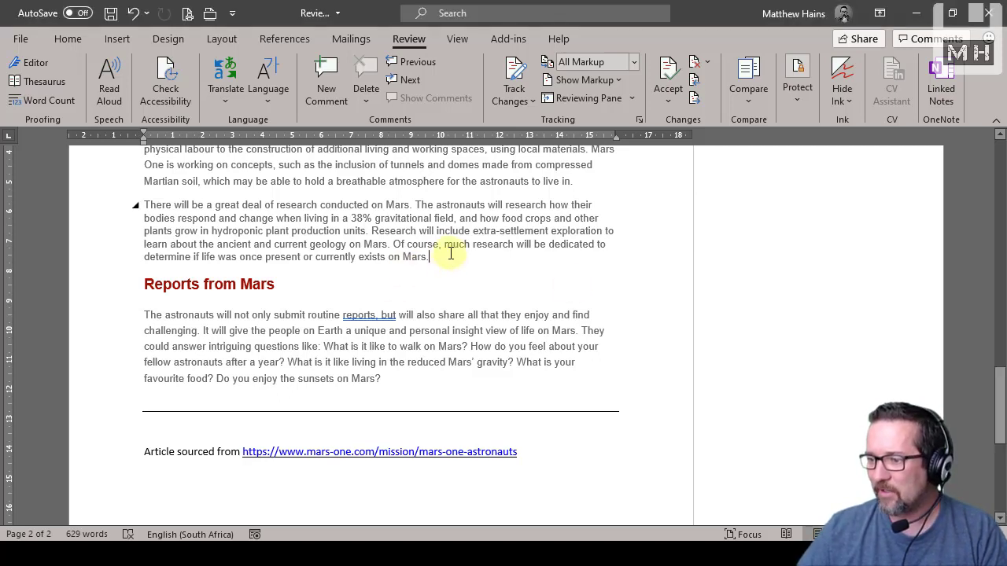
click(324, 71)
text(Insert the image https://www.mars-one.com/images/tabs/_tab/camera-1_analogA_copy2.jpg below this paragraph.)
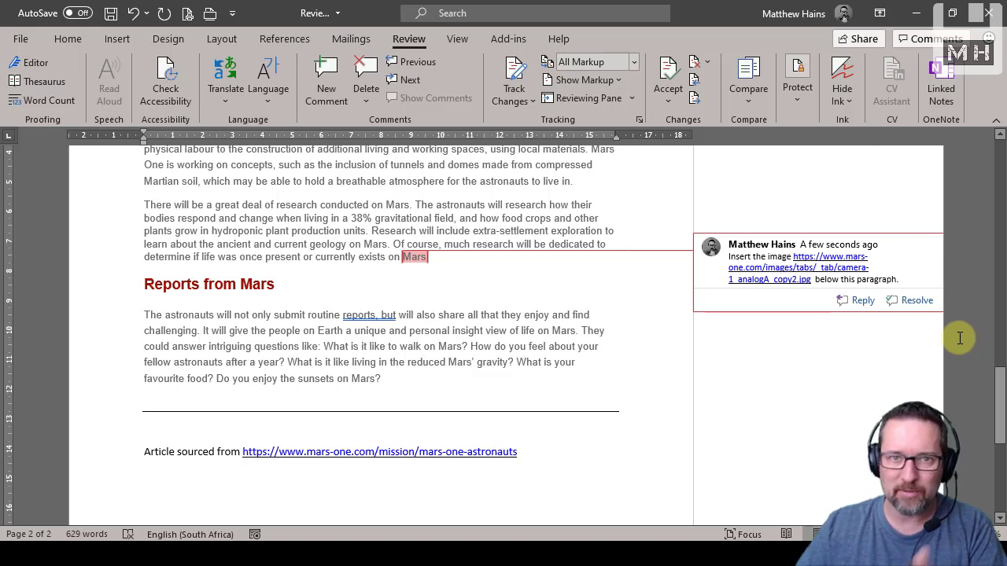
click(955, 307)
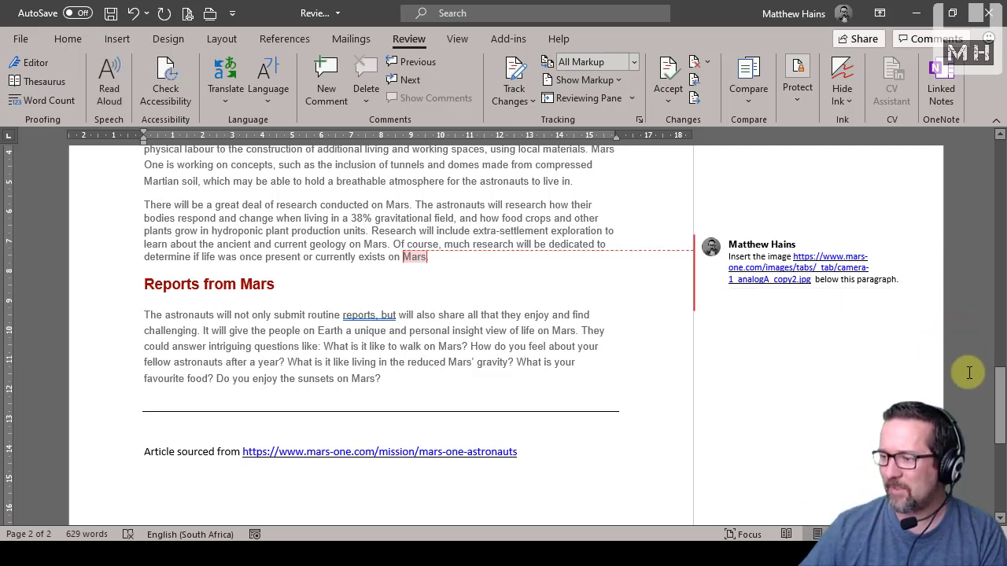
Save the document with its review comments
click(110, 13)
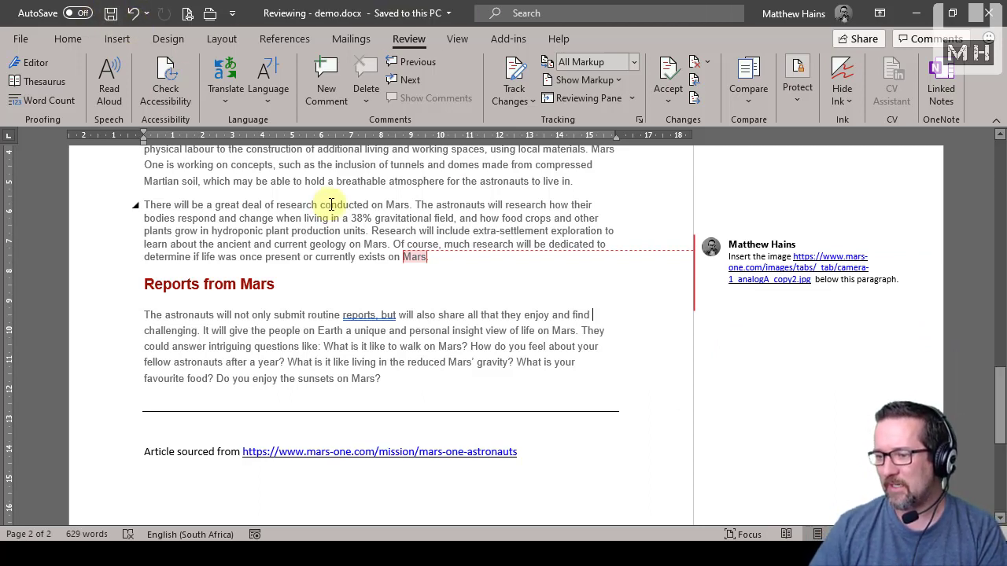
scroll(666, 406, down, 3)
scroll(669, 408, up, 6)
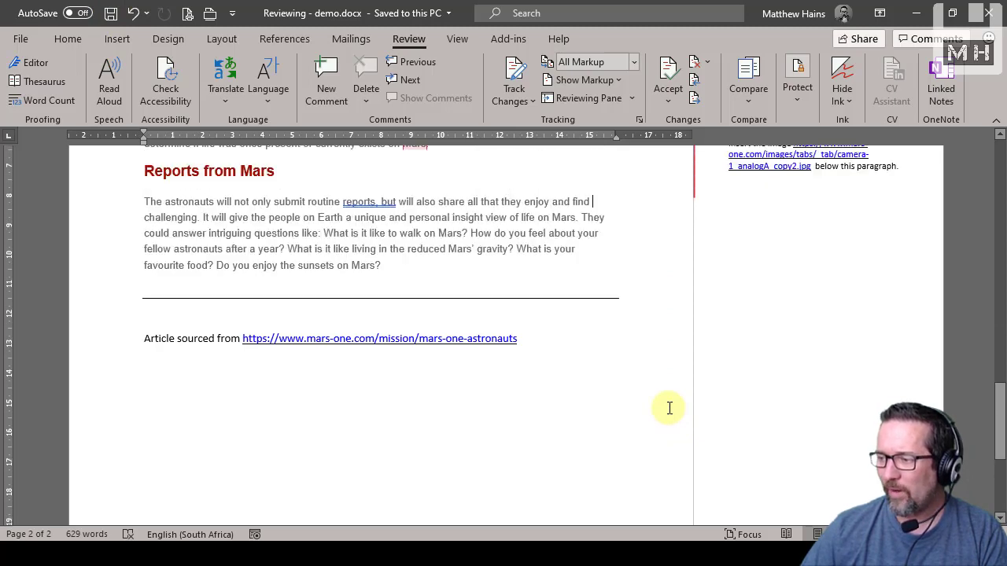
Carry out the first comment by setting the Mars One logo's width to 10 cm and centring it
scroll(670, 408, up, 2)
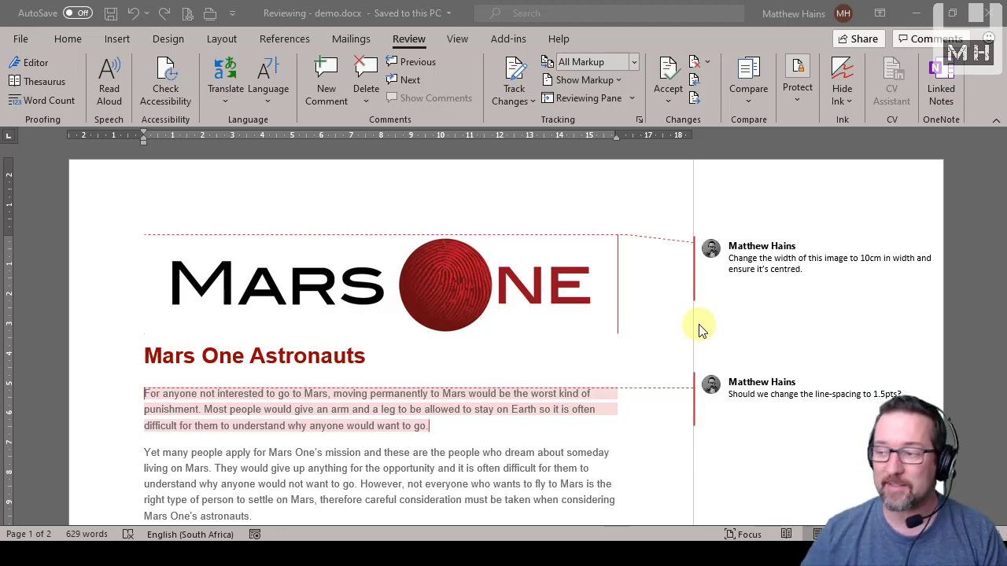
scroll(681, 323, down, 1)
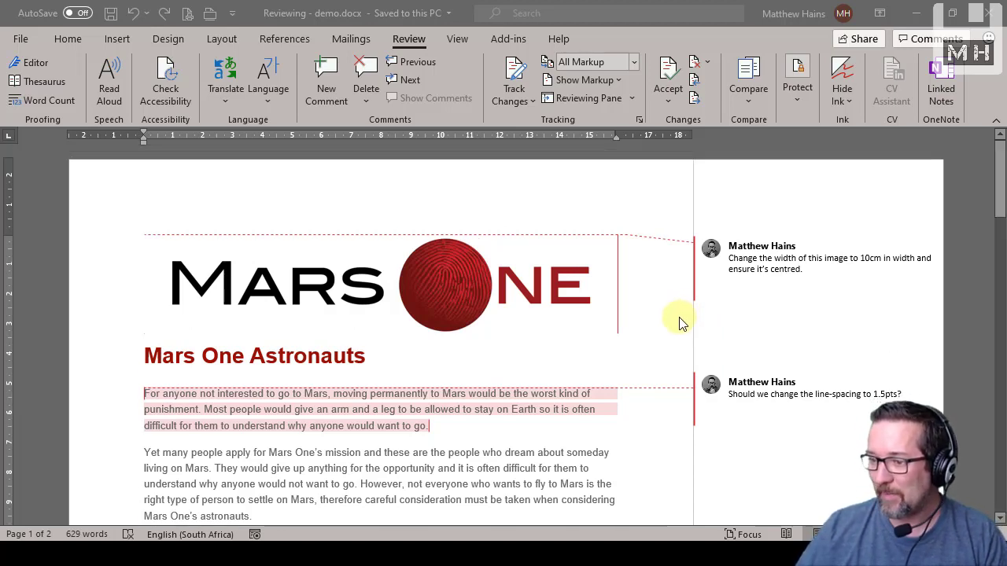
scroll(682, 323, up, 1)
click(969, 210)
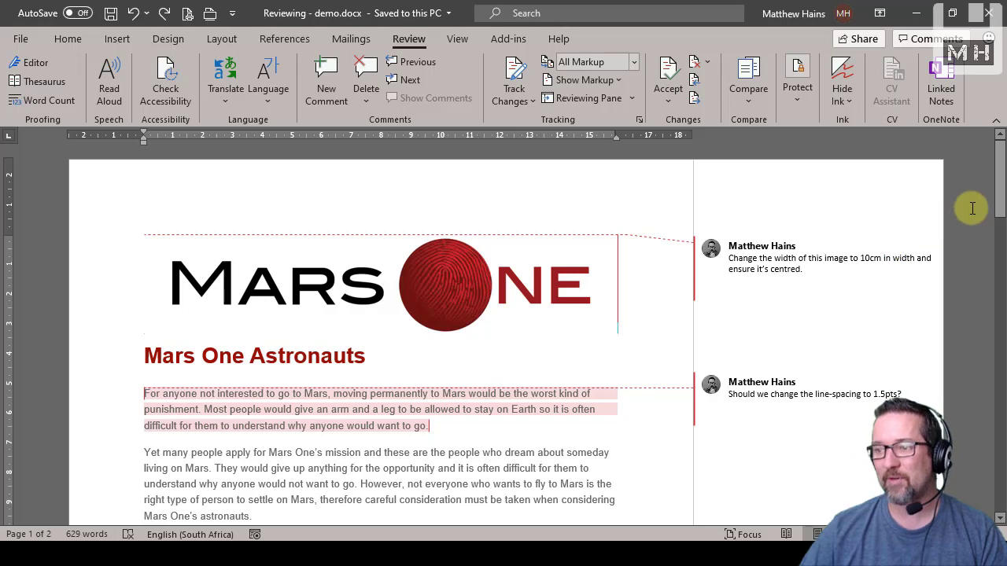
click(68, 39)
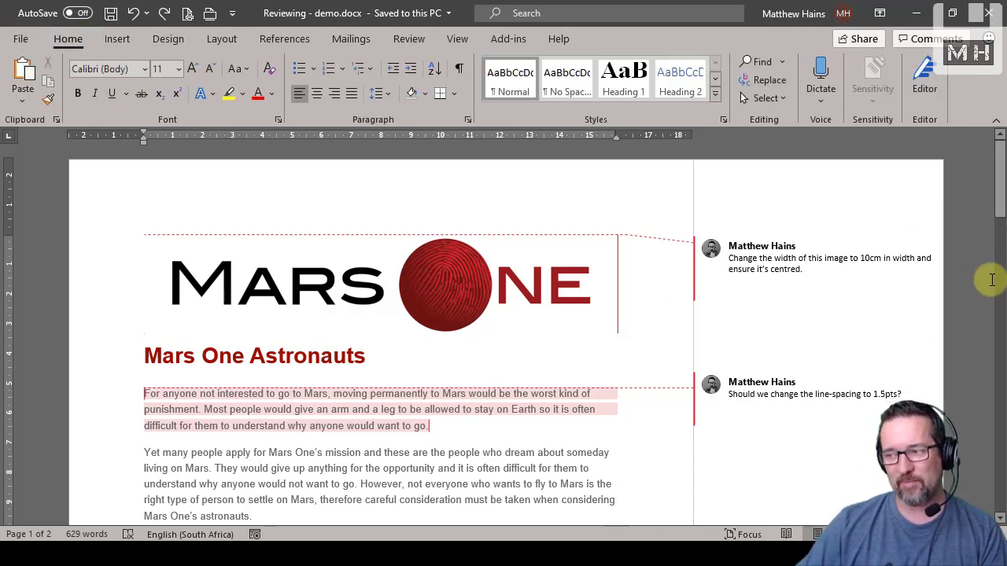
click(774, 253)
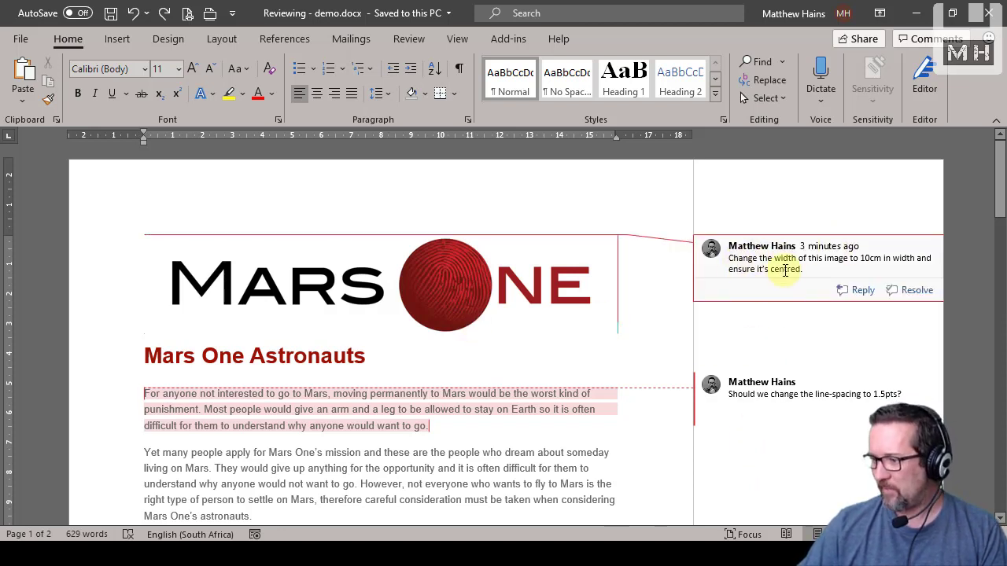
click(506, 273)
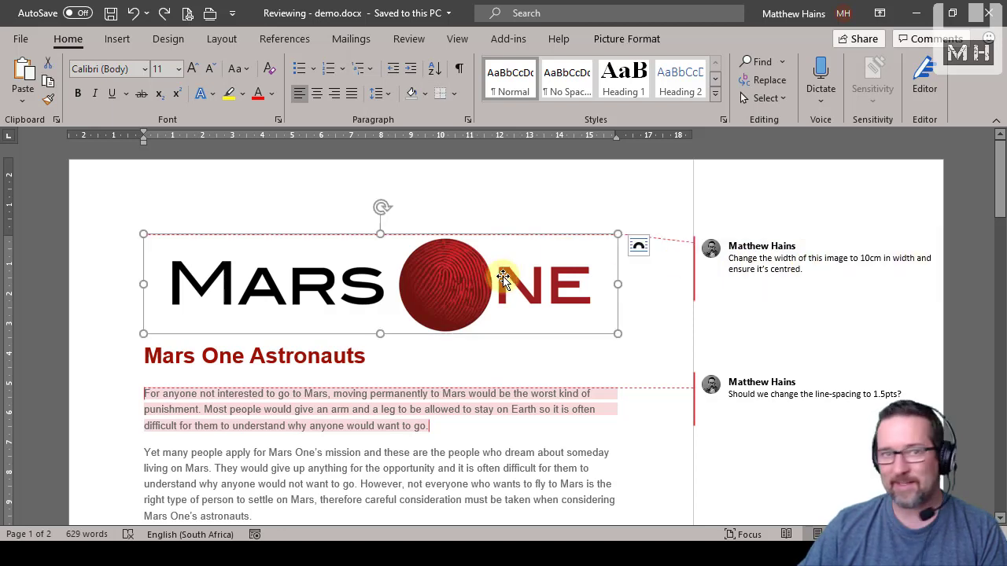
double_click(426, 270)
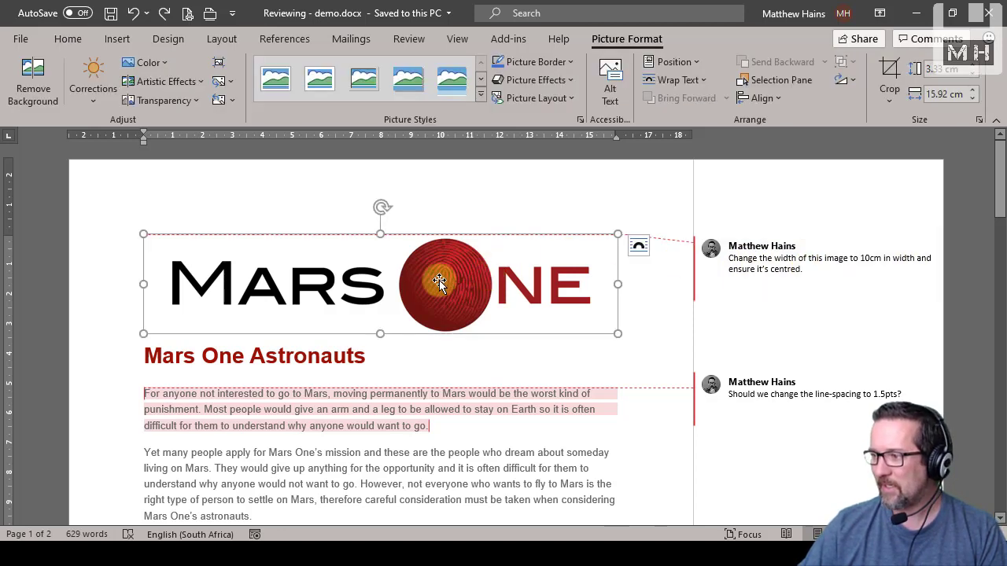
click(944, 95)
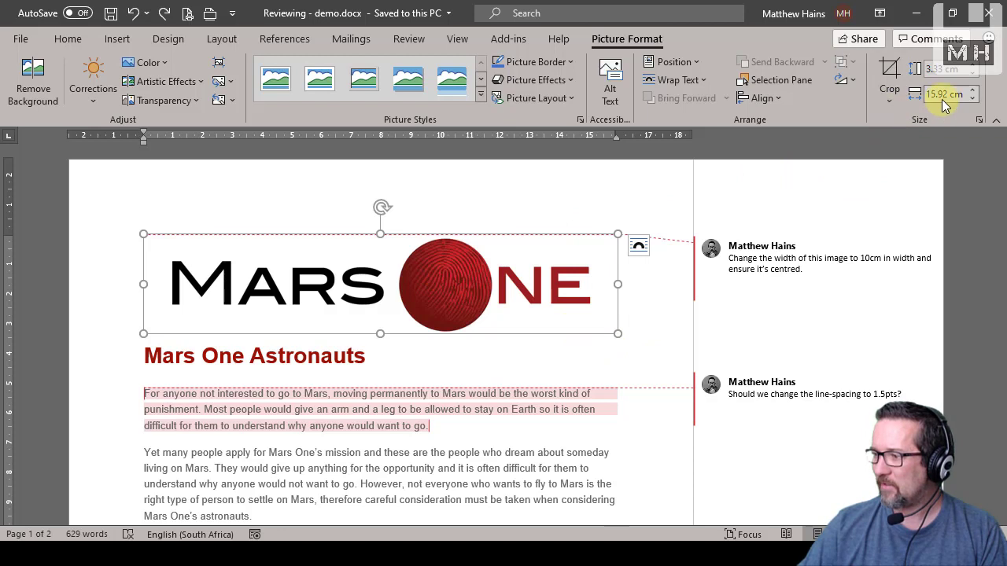
text(10)
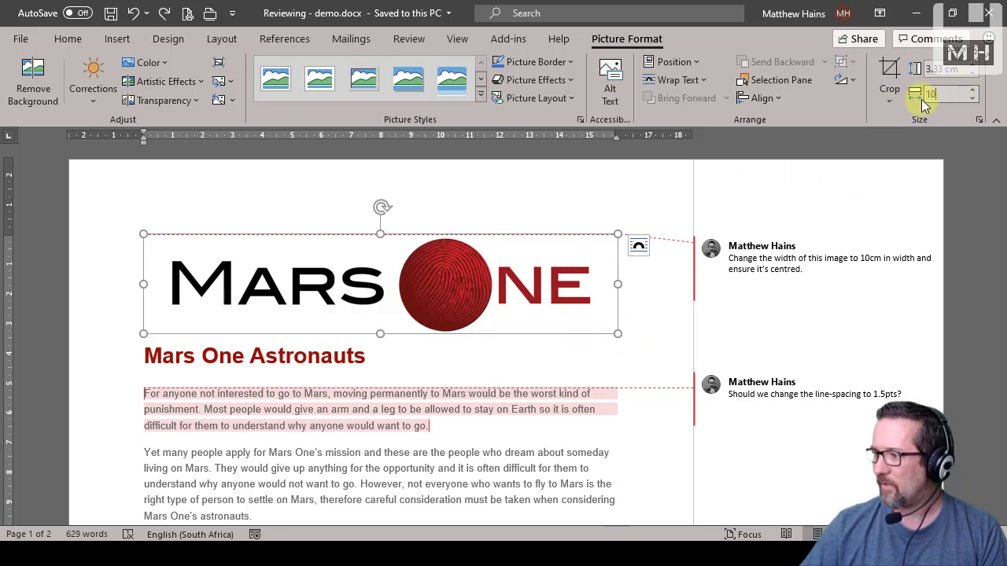
key(Return)
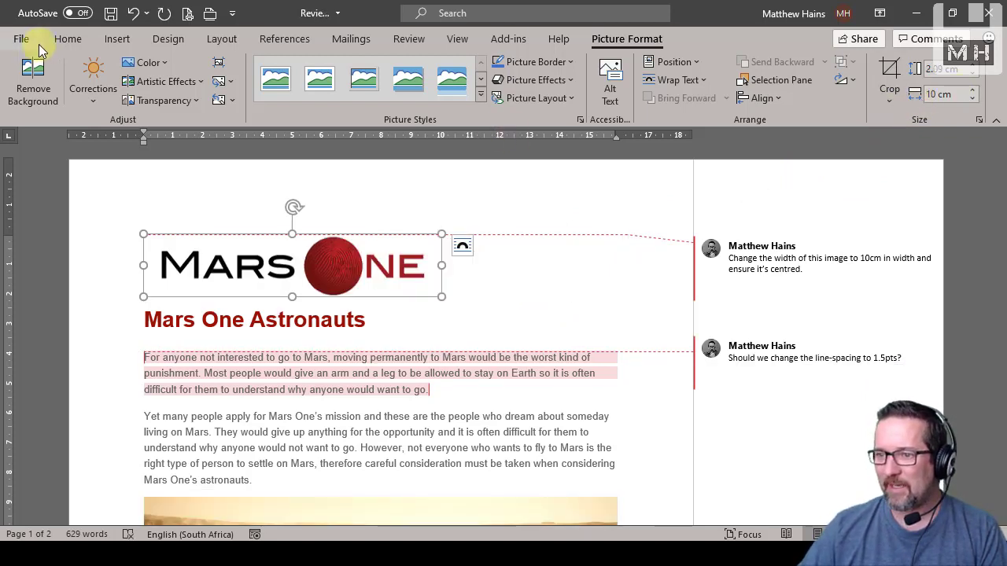
click(77, 44)
click(316, 92)
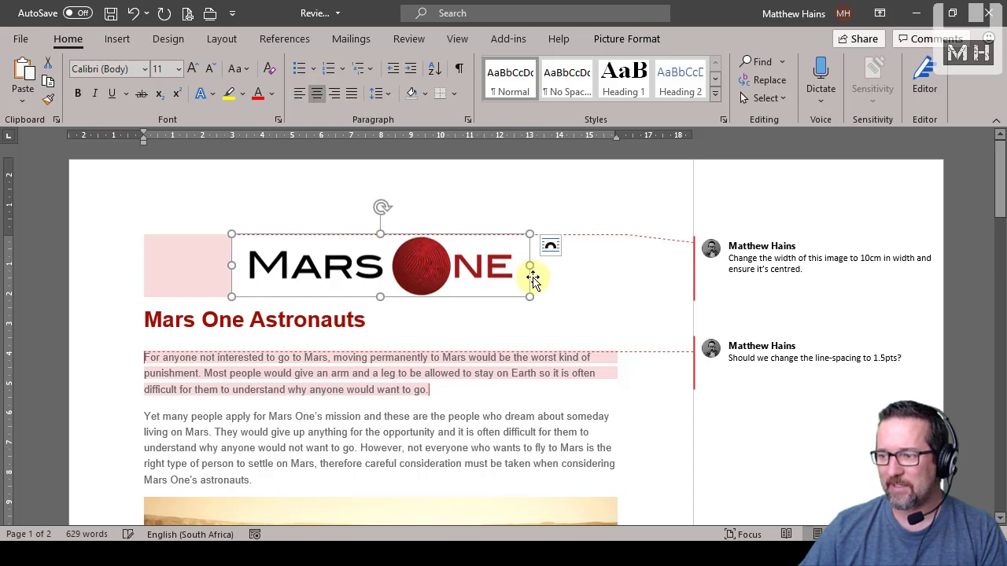
Reply "OK, I have done so." to the logo's comment and mark the comment as resolved
click(580, 286)
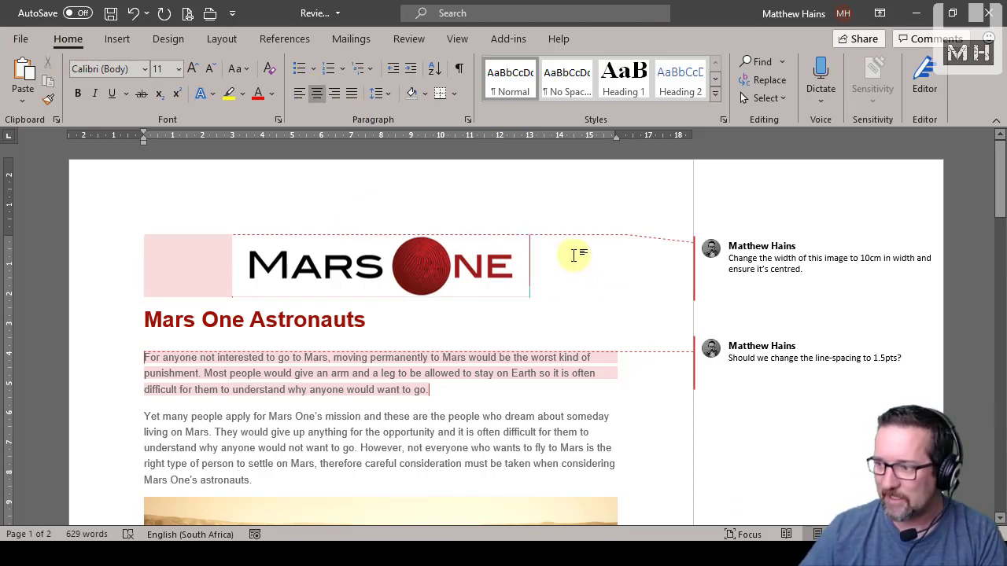
click(822, 271)
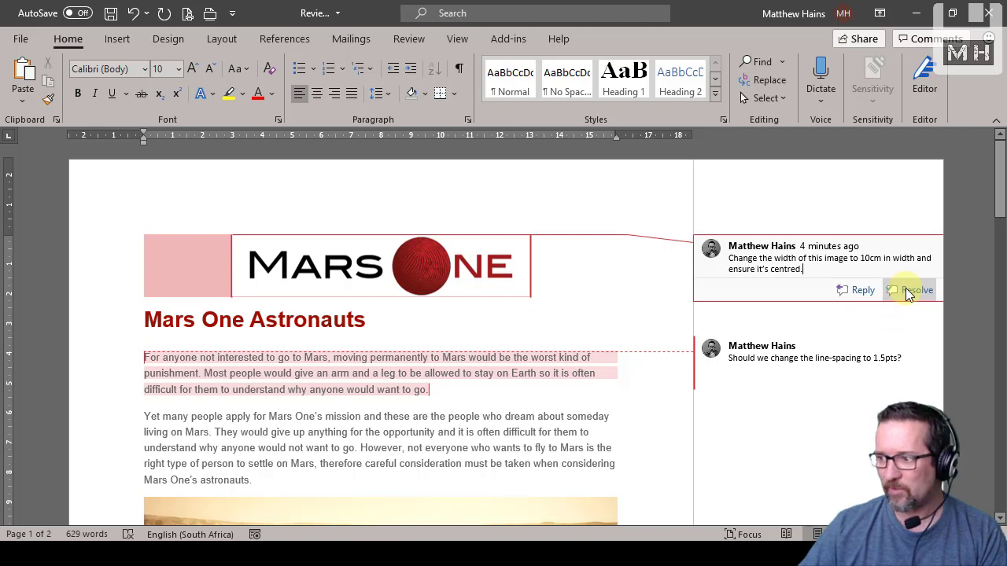
click(862, 291)
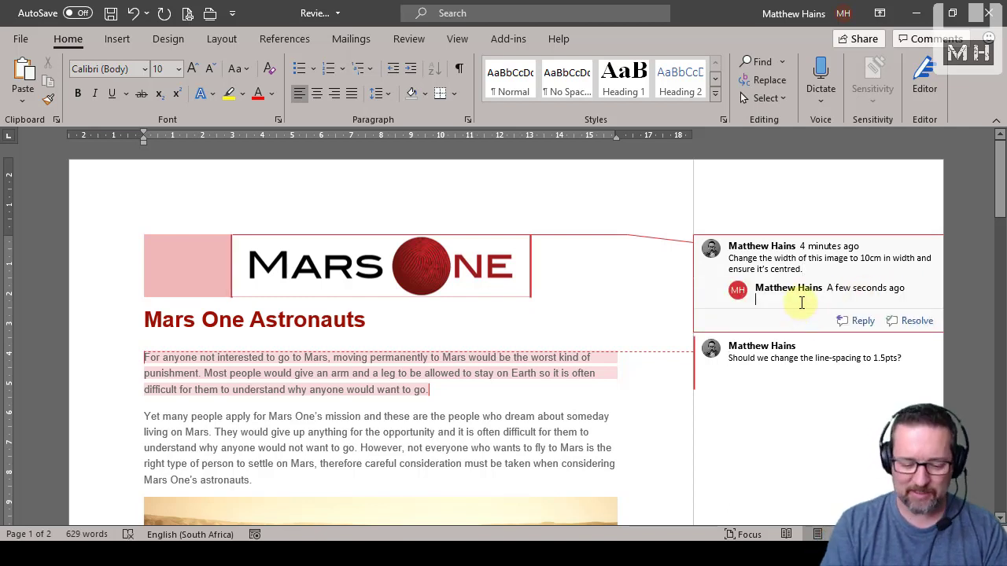
text(OK, I have done so.)
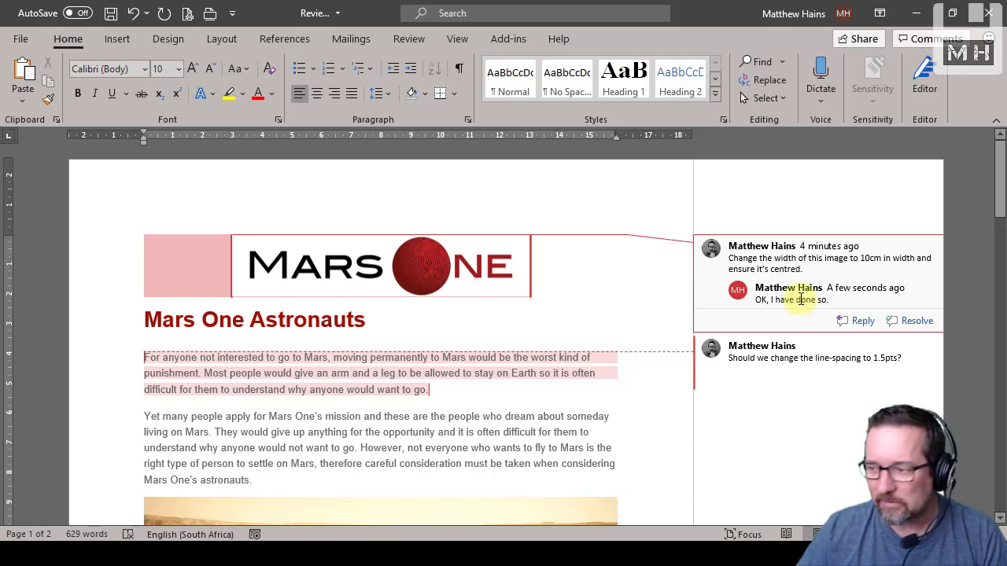
scroll(988, 338, down, 8)
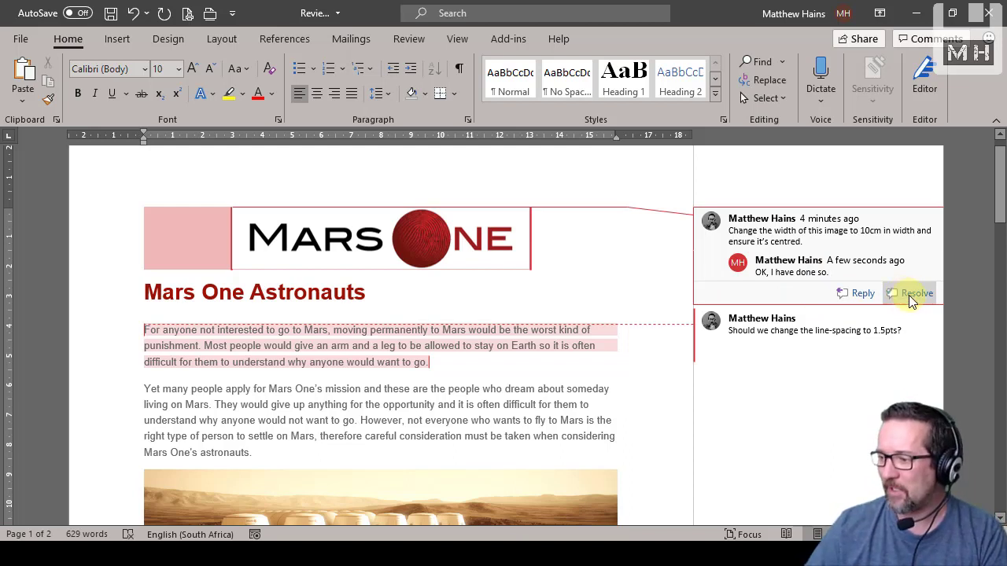
click(912, 293)
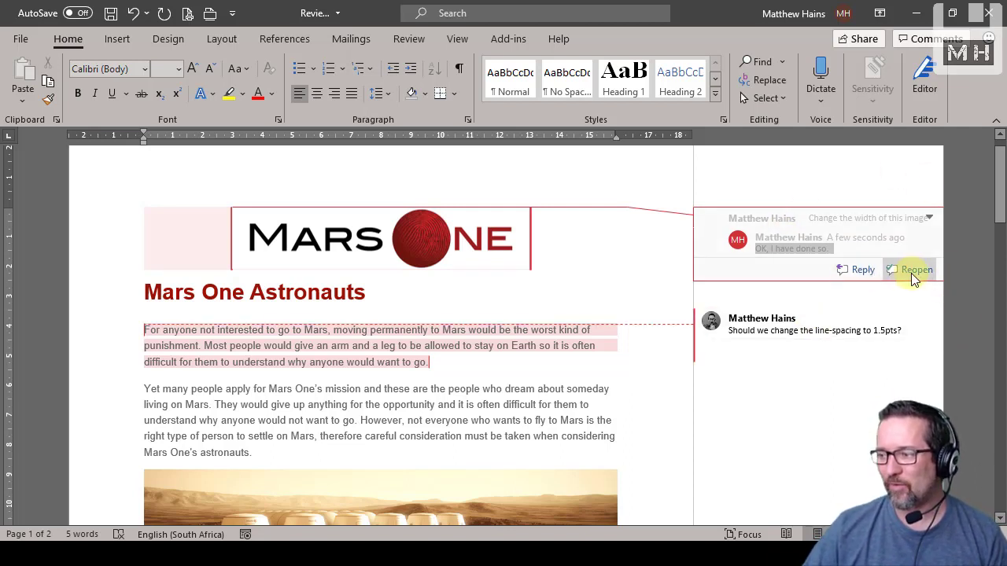
Reply "No." to the comment asking about changing the line-spacing to 1.5pts
mouse_move(930, 327)
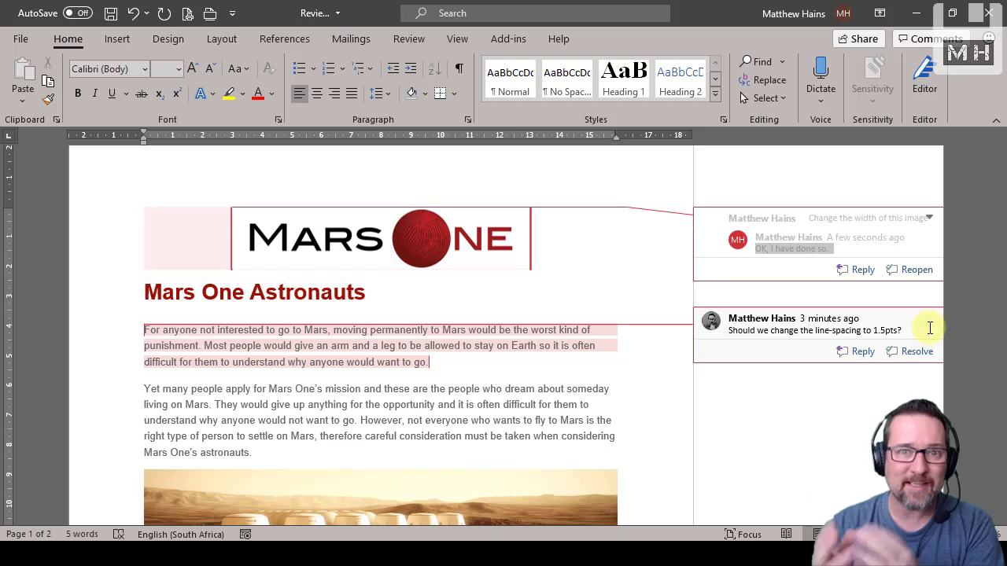
scroll(924, 314, down, 1)
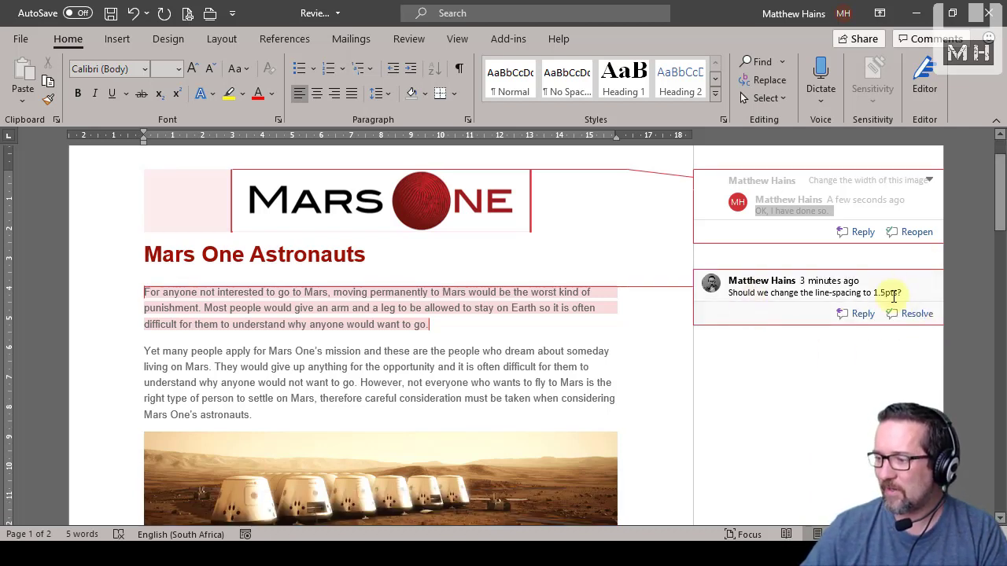
click(865, 316)
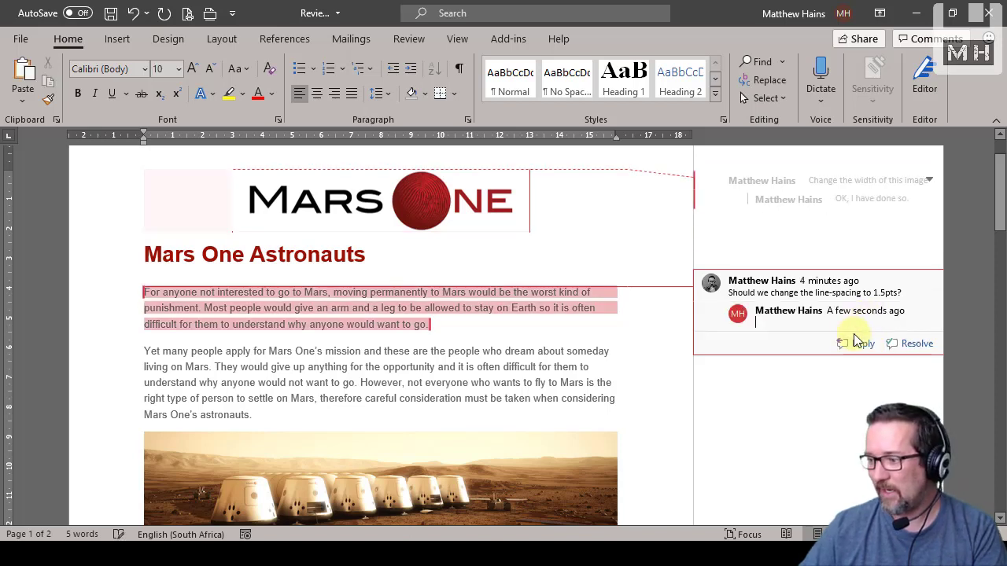
text(No.)
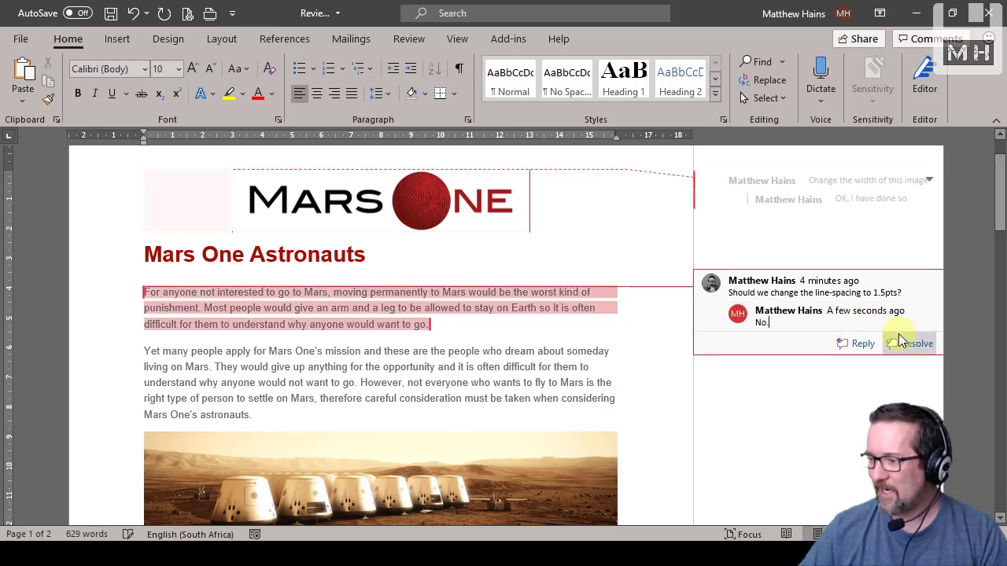
click(968, 333)
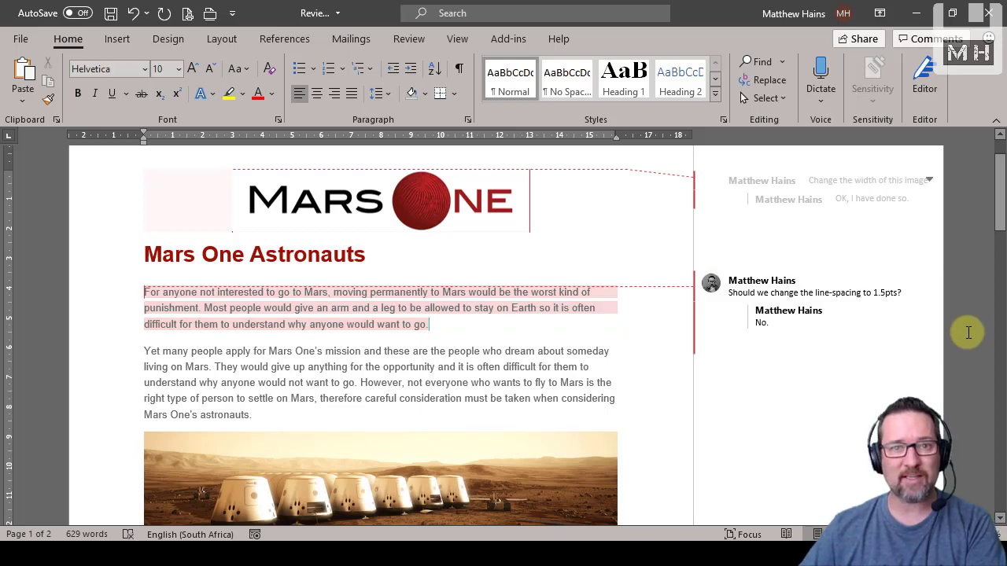
Try to replace the whole heading "Life on Mars" with "Living on Mars", and undo the replacement
scroll(968, 331, down, 1)
click(849, 303)
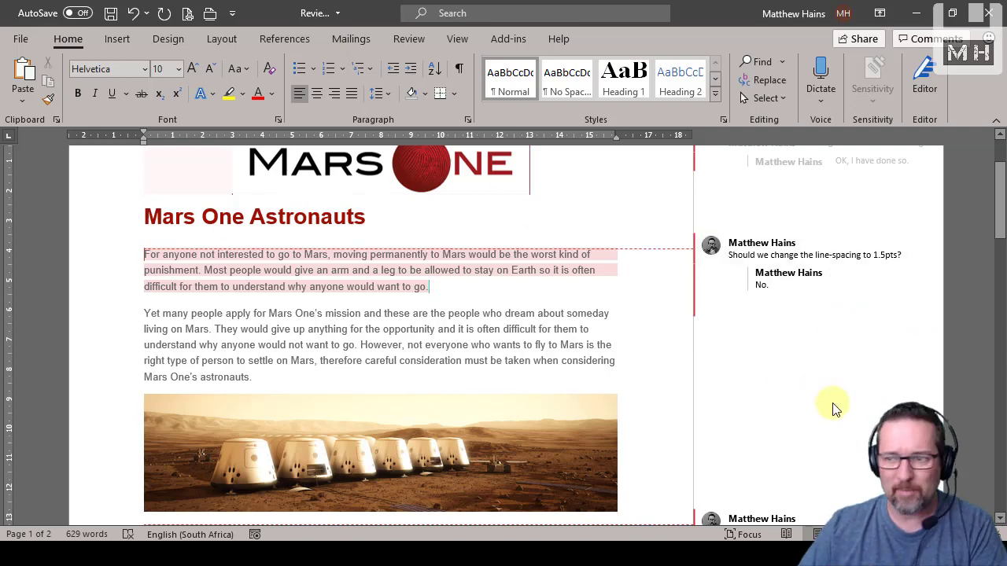
scroll(899, 355, down, 8)
scroll(899, 350, up, 1)
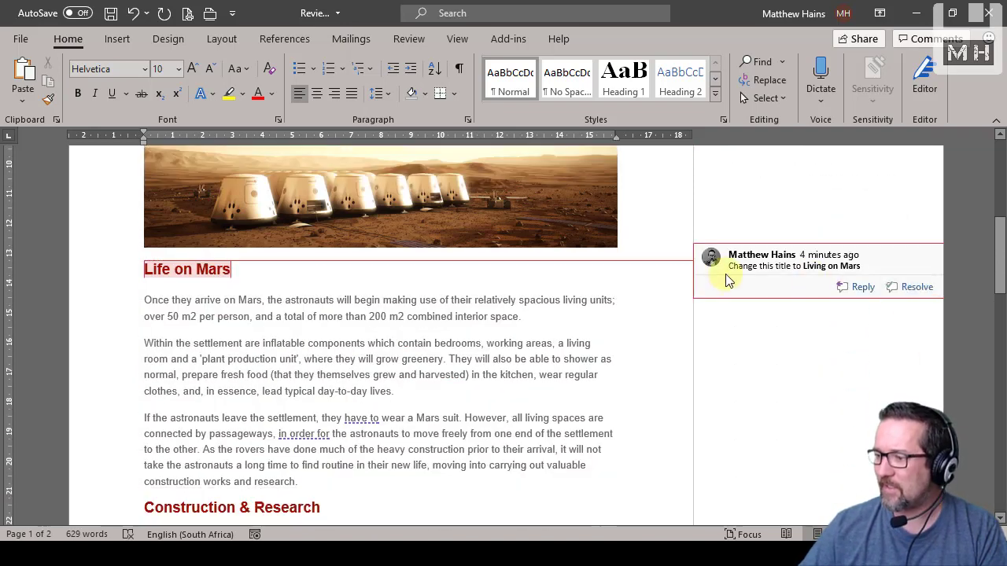
drag(235, 271, 158, 272)
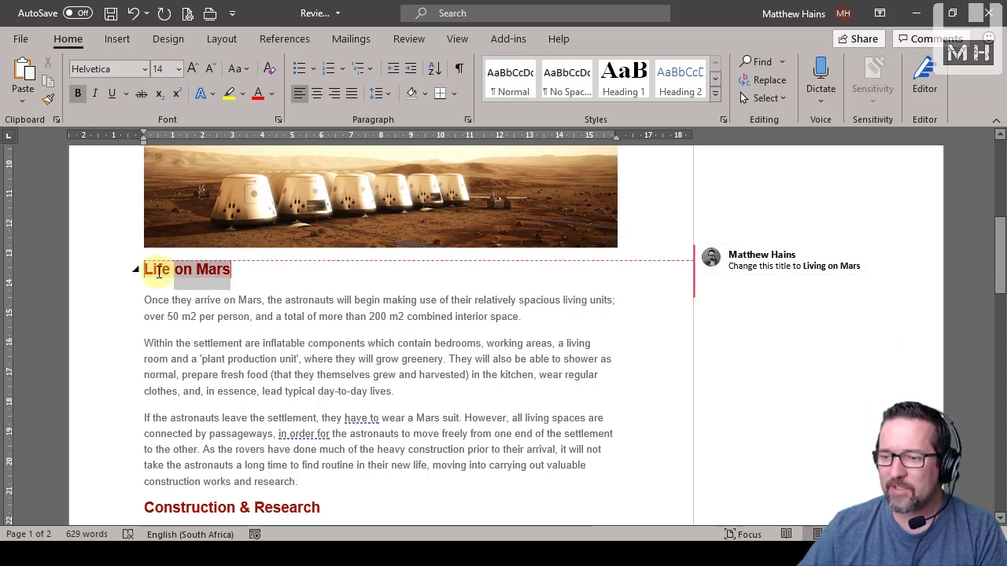
text(Living )
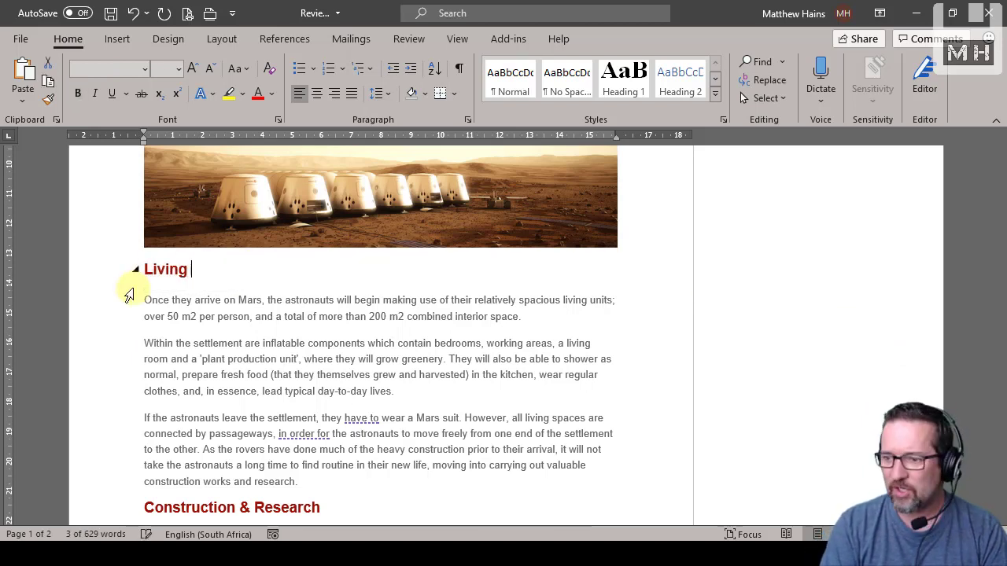
text(on Mars)
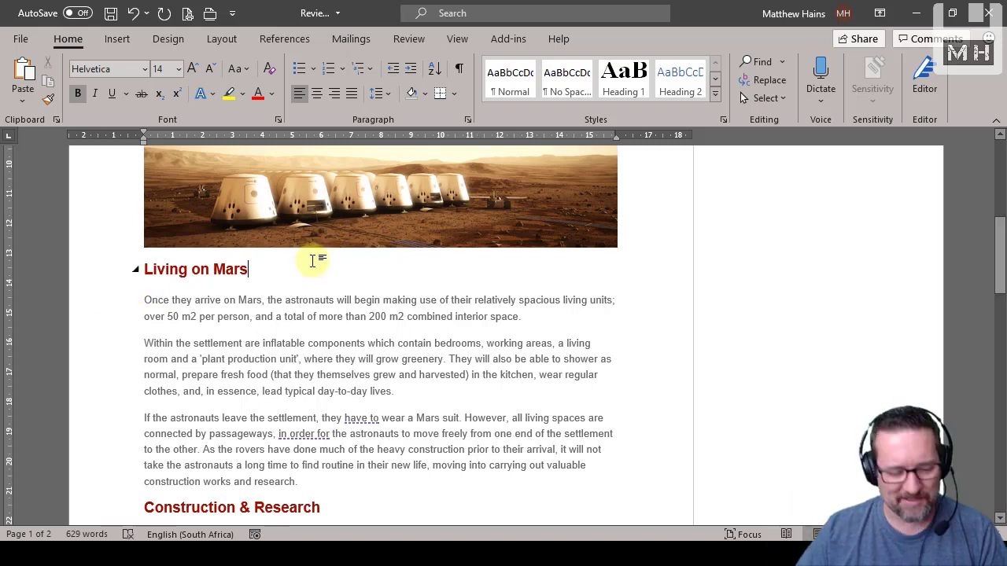
key(ctrl+z)
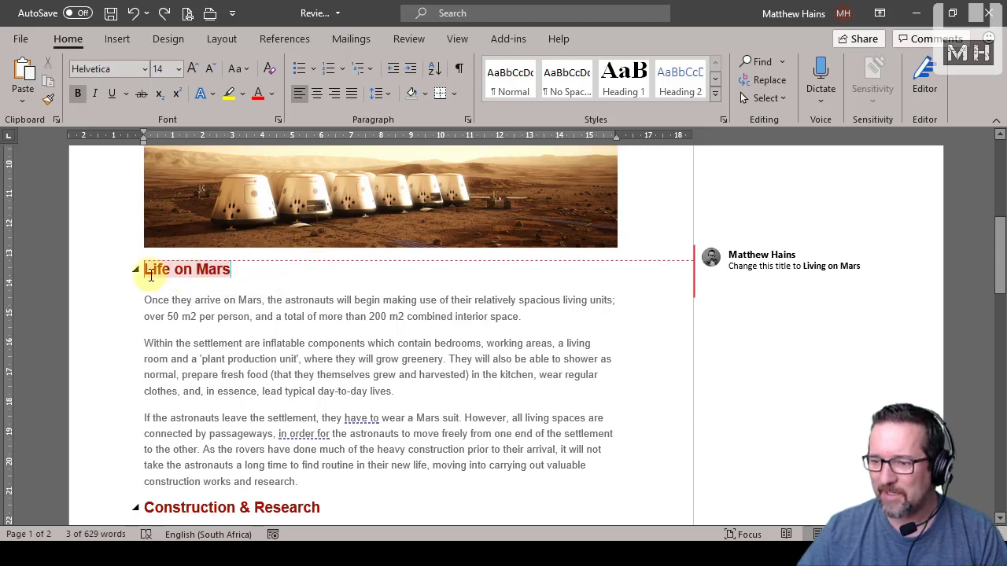
Change the heading "Life on Mars" to "Living on Mars" by editing only within its first word
click(244, 281)
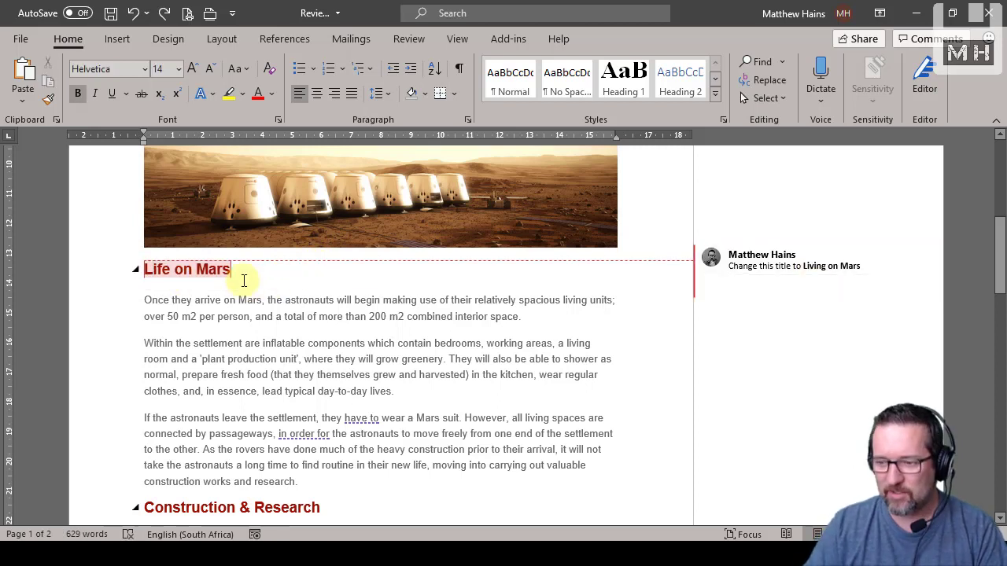
key(Up)
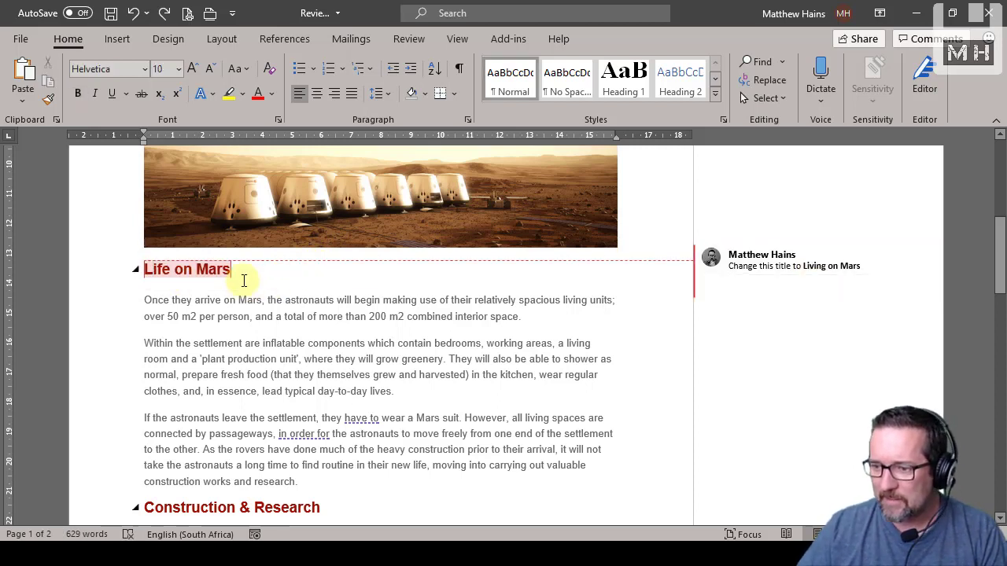
key(Down)
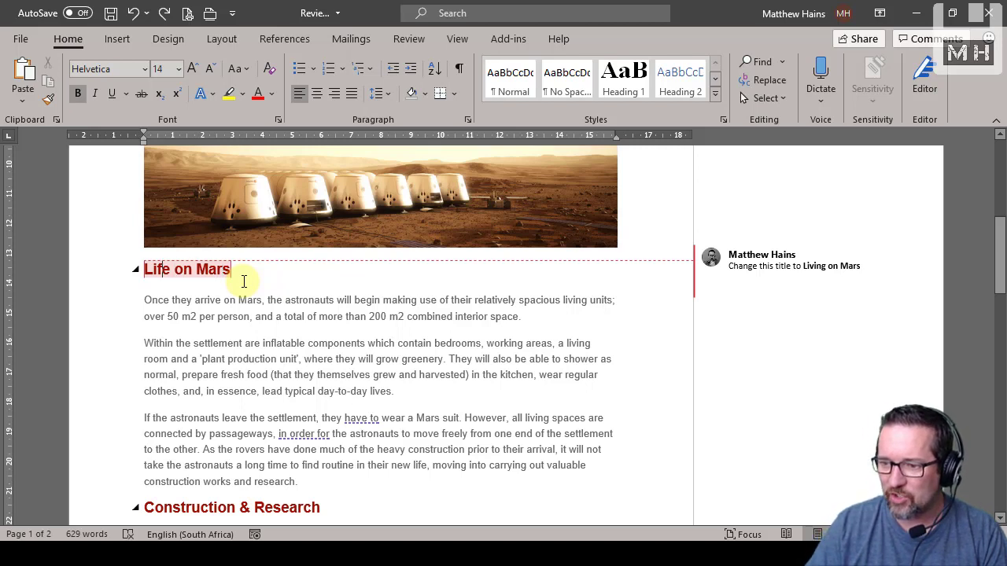
text(vmng)
key(BackSpace)
key(BackSpace)
key(BackSpace)
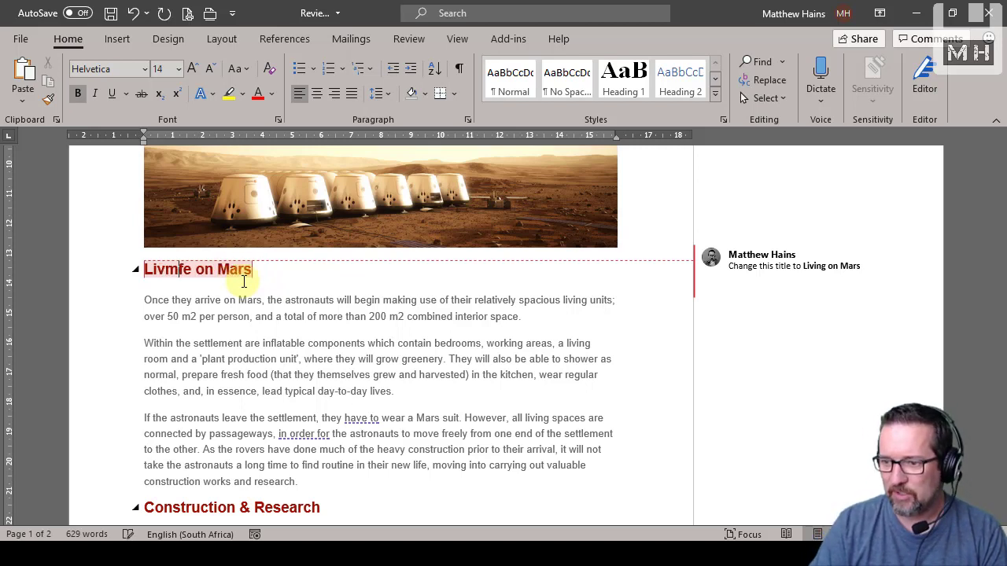
text(ing o)
text(ng)
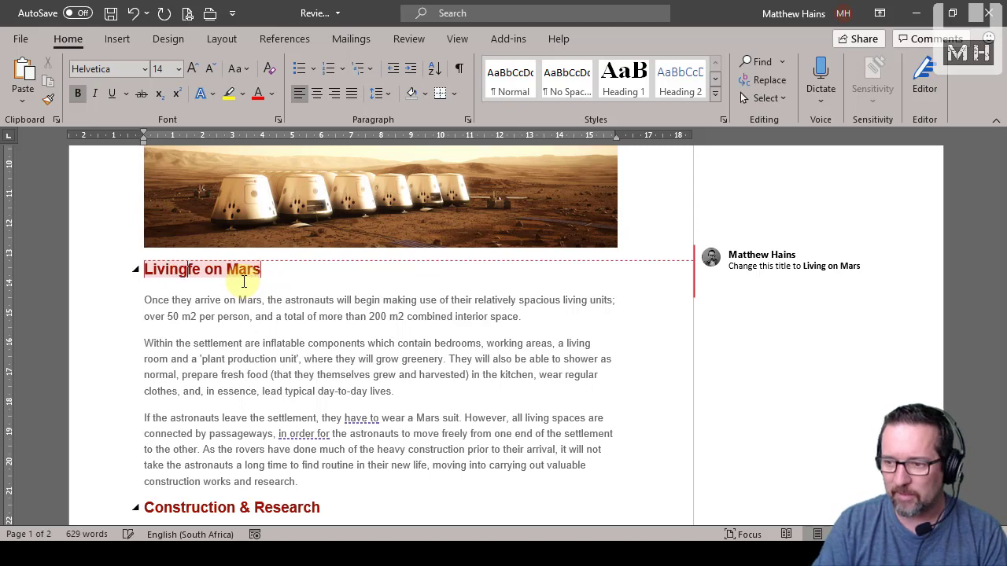
key(Delete)
key(Delete)
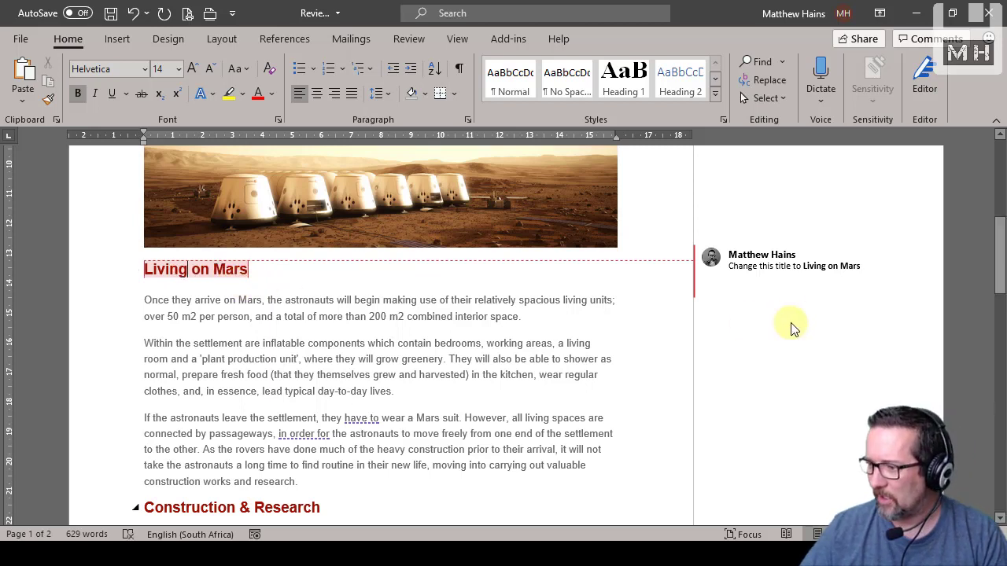
Mark the comment on the "Living on Mars" heading as resolved
click(857, 268)
click(917, 288)
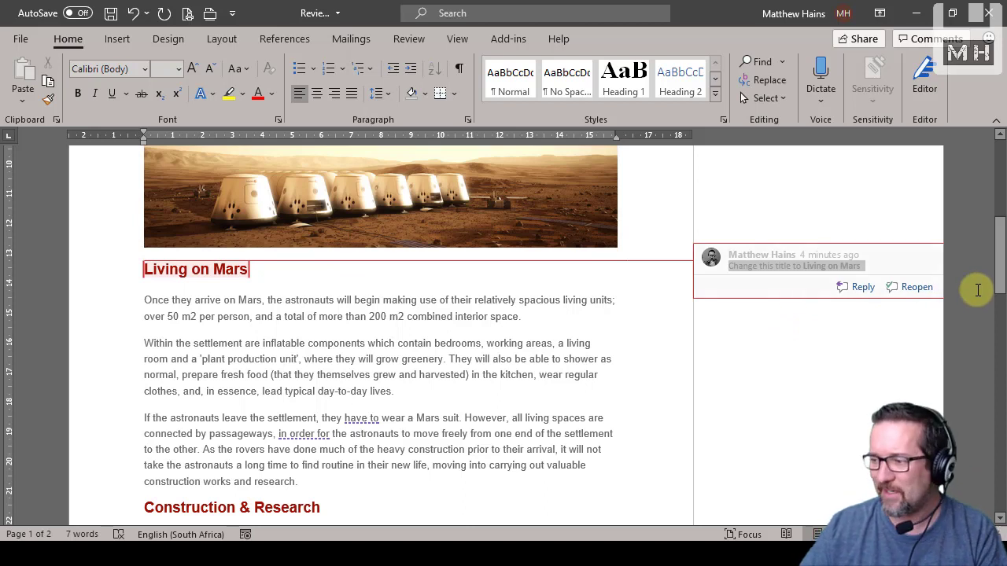
scroll(901, 368, down, 4)
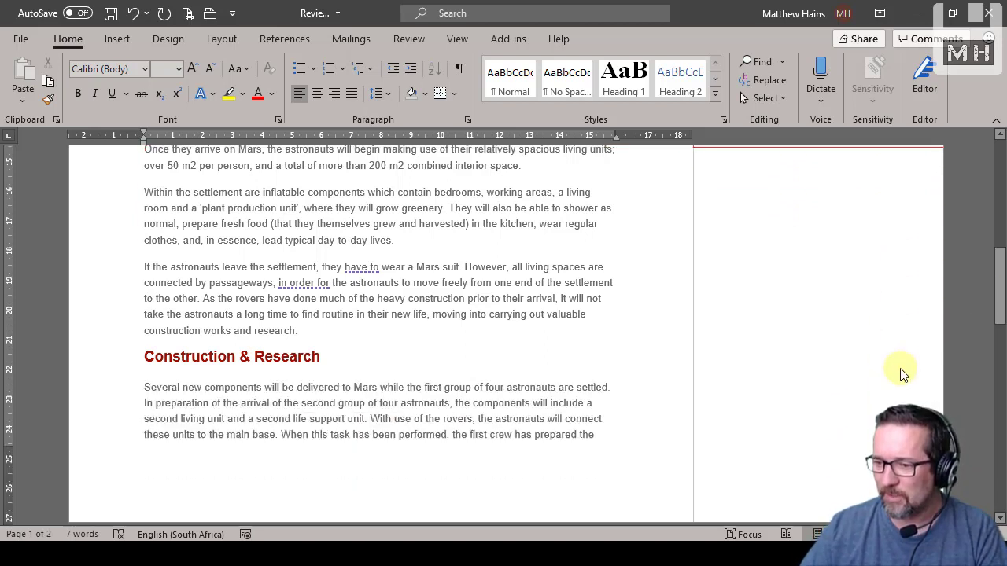
scroll(902, 374, up, 4)
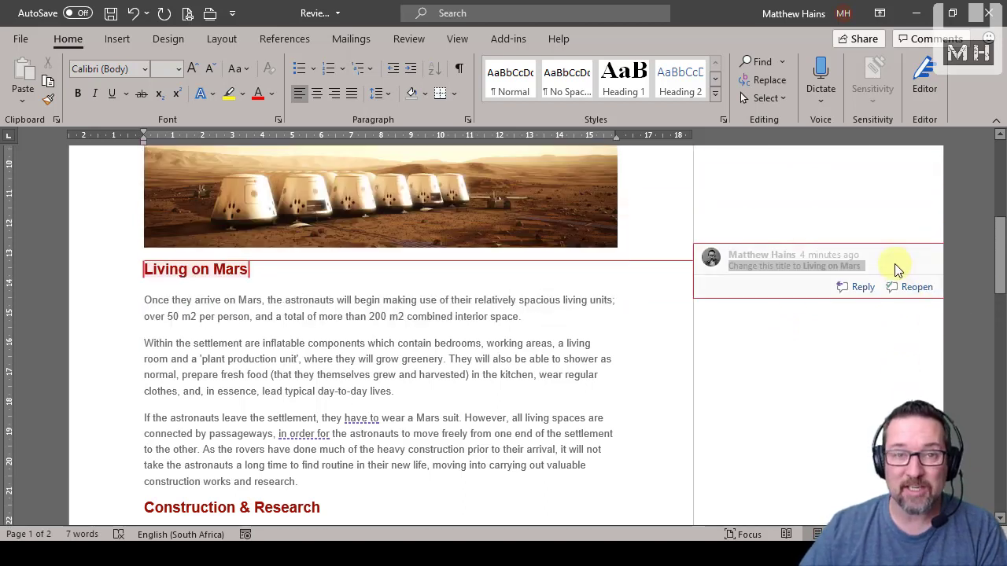
Delete the resolved comment from the "Living on Mars" heading
click(291, 40)
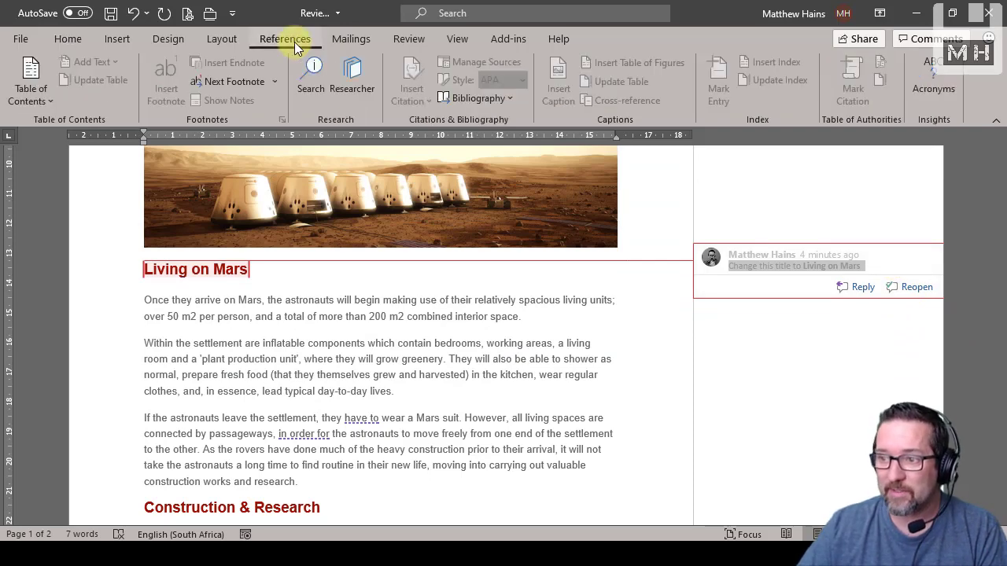
click(413, 39)
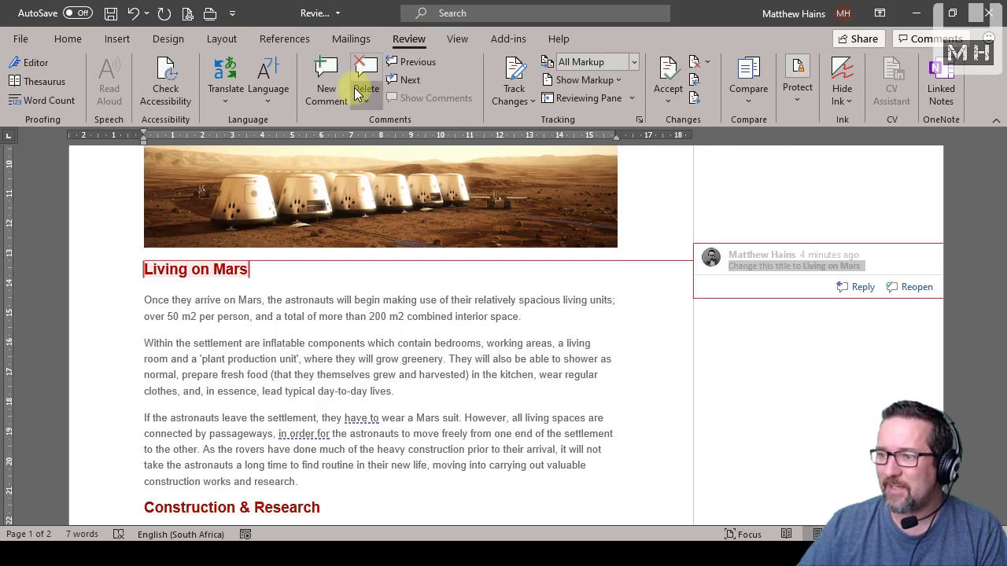
click(365, 91)
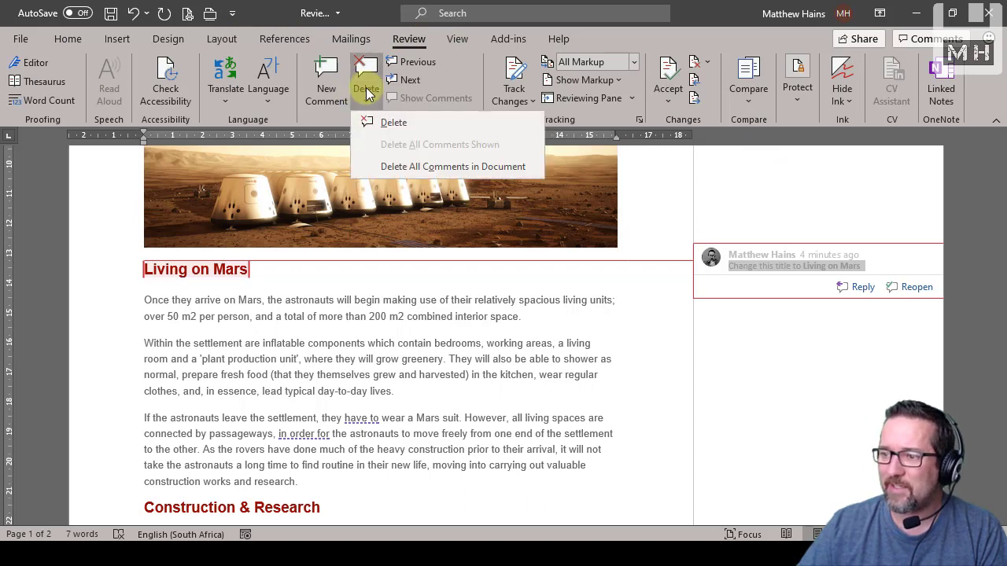
click(417, 122)
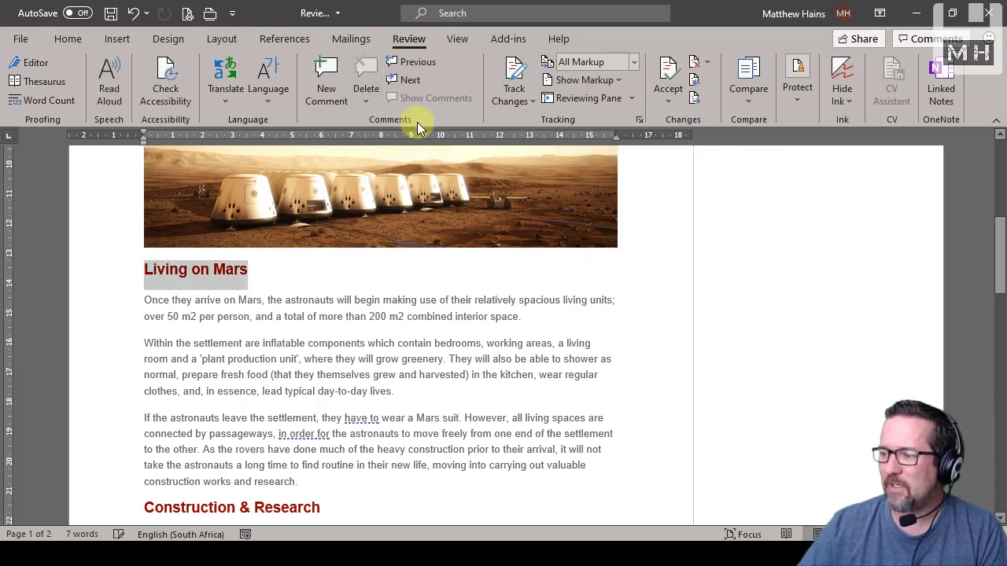
Open the image link in the comment above "Reports from Mars" in the web browser
scroll(446, 329, down, 1)
scroll(446, 329, down, 4)
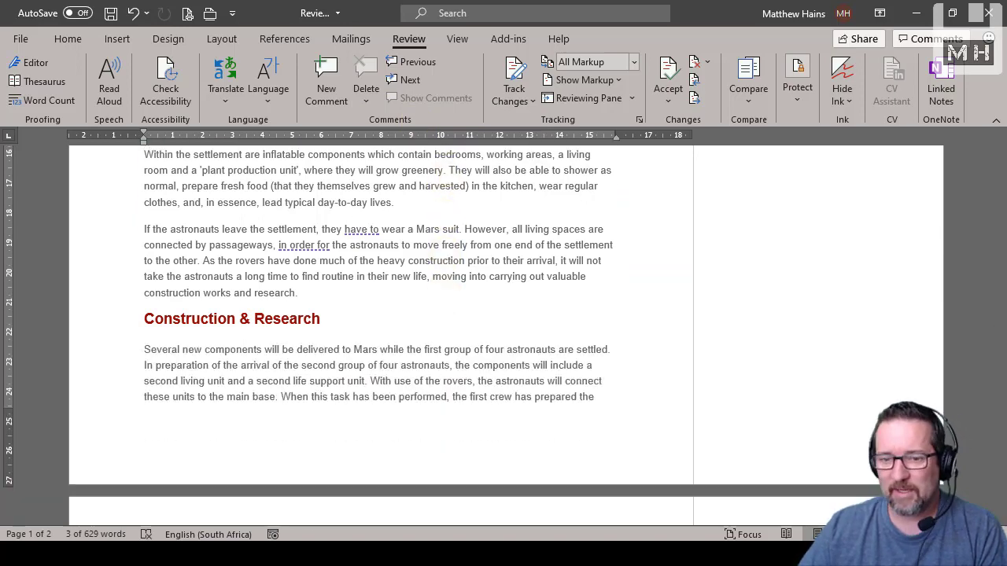
scroll(519, 348, down, 10)
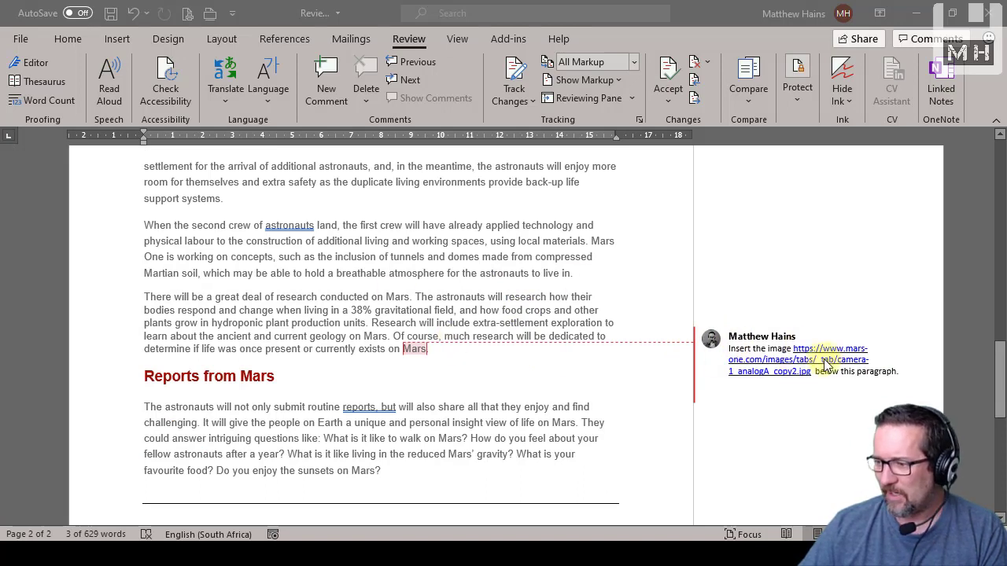
click(796, 364)
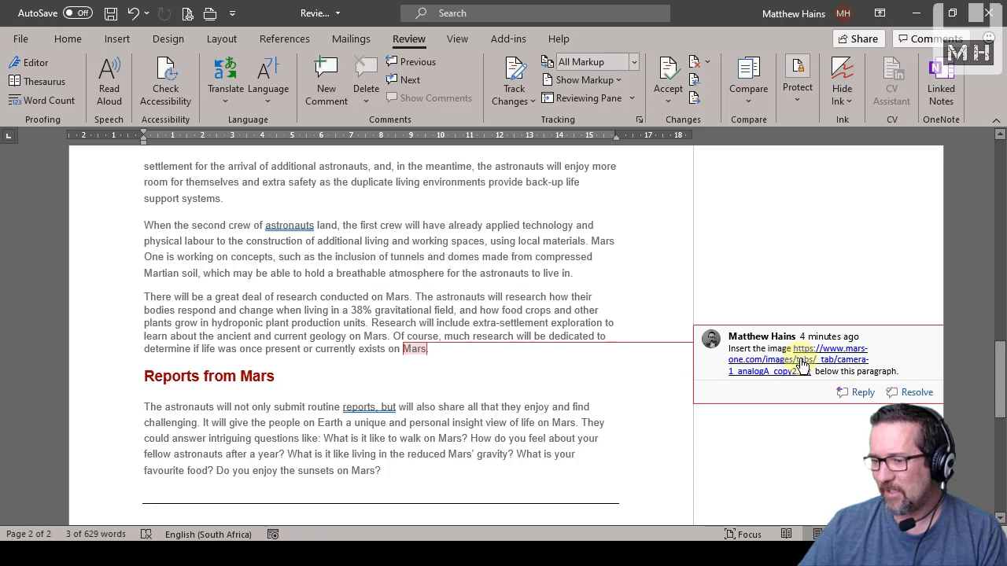
ctrl+click(801, 364)
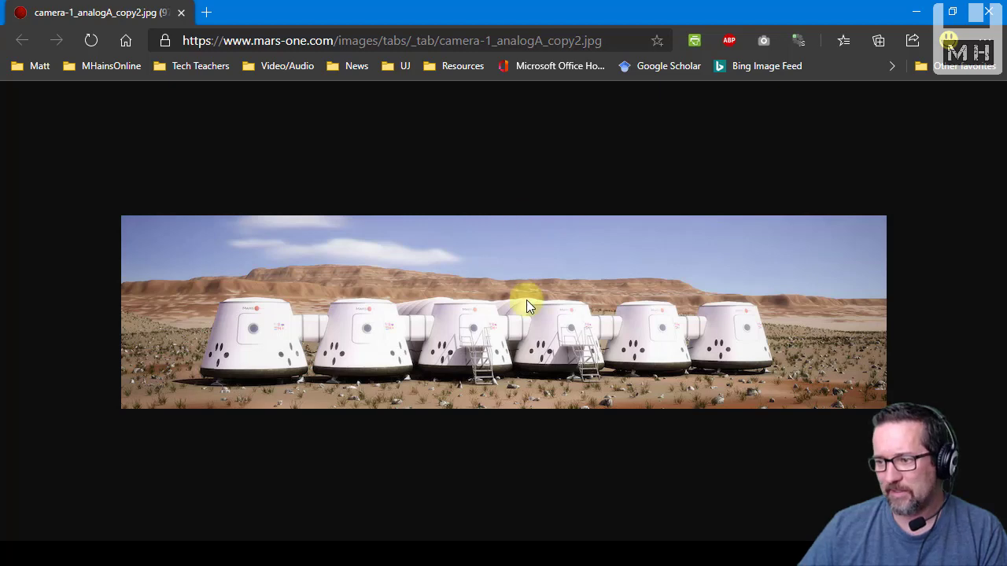
Copy the opened image of the Mars habitat modules from the web page and return to the document
right_click(526, 299)
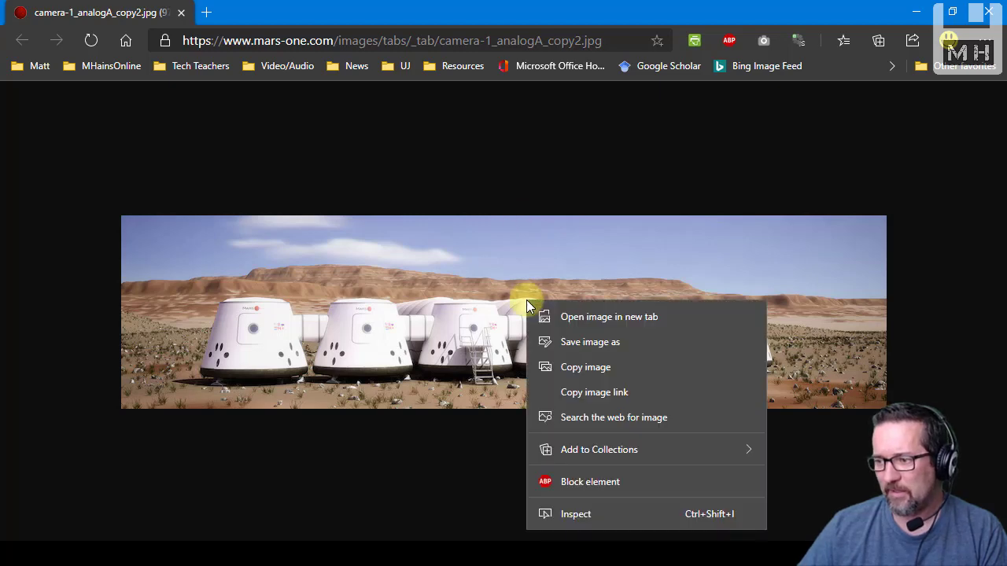
click(584, 367)
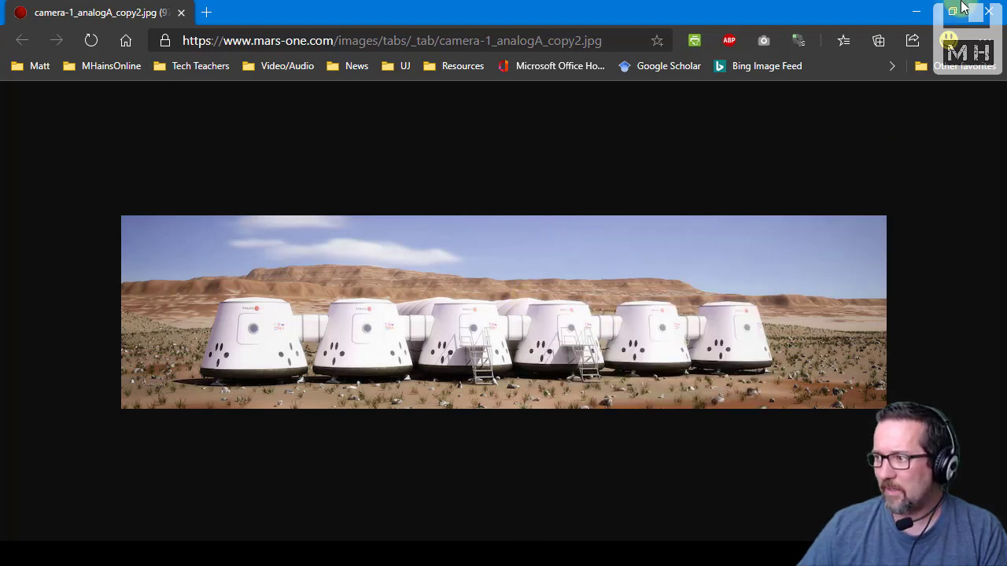
click(916, 12)
Paste the copied image on a new line below the paragraph ending "currently exists on Mars", above "Reports from Mars"
click(454, 354)
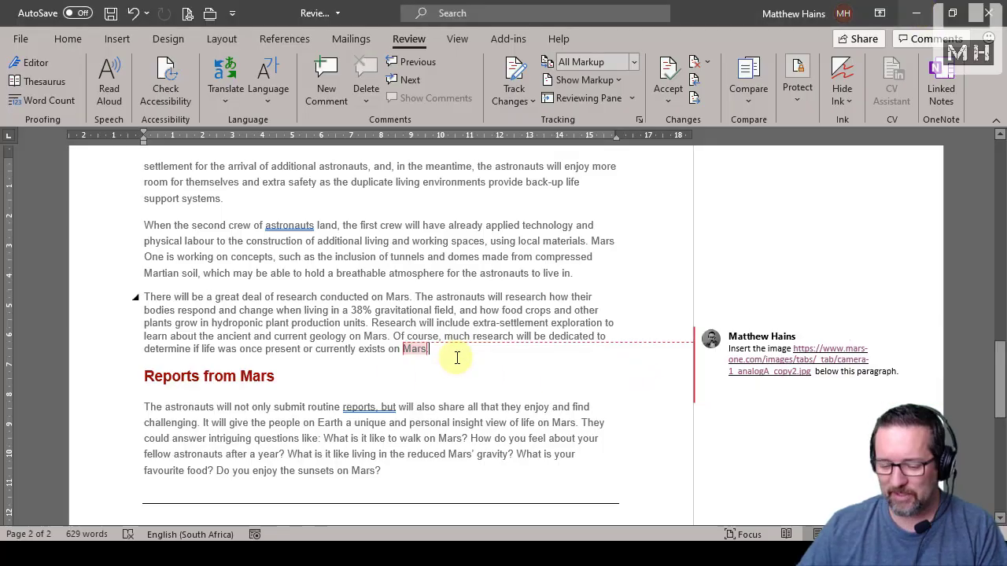
key(Return)
key(ctrl+v)
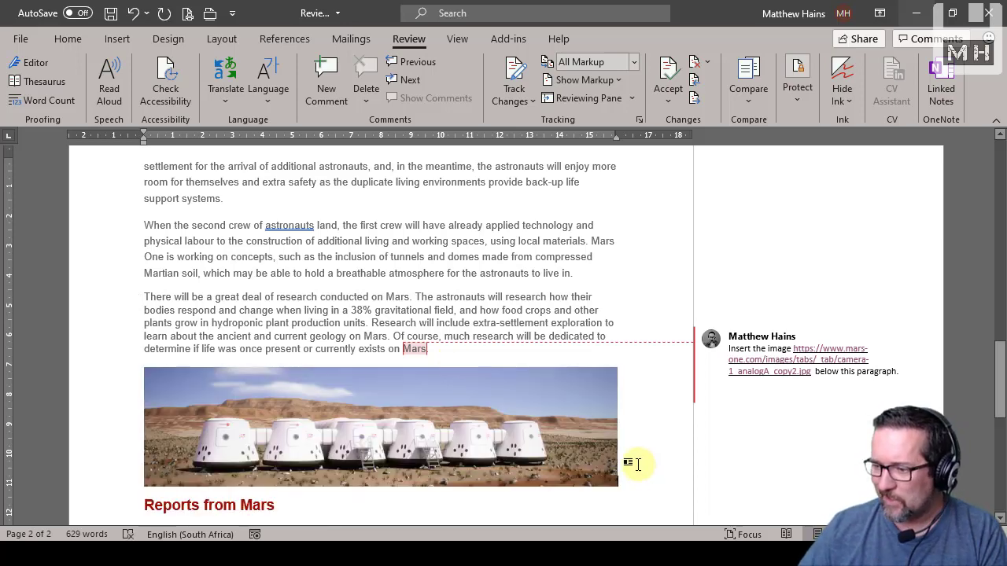
Mark the comment requesting the image insertion as resolved
scroll(637, 464, down, 2)
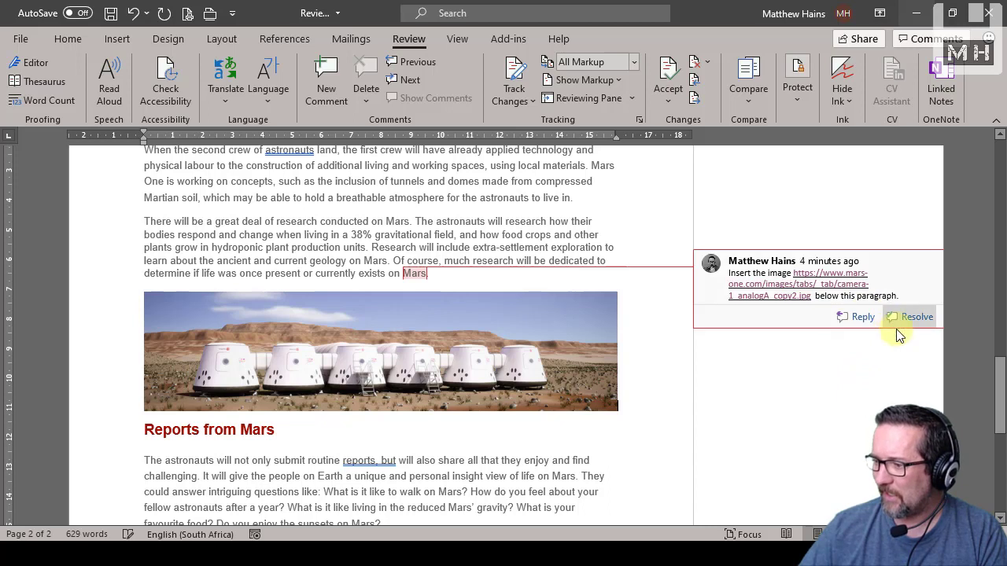
click(913, 317)
scroll(912, 369, down, 4)
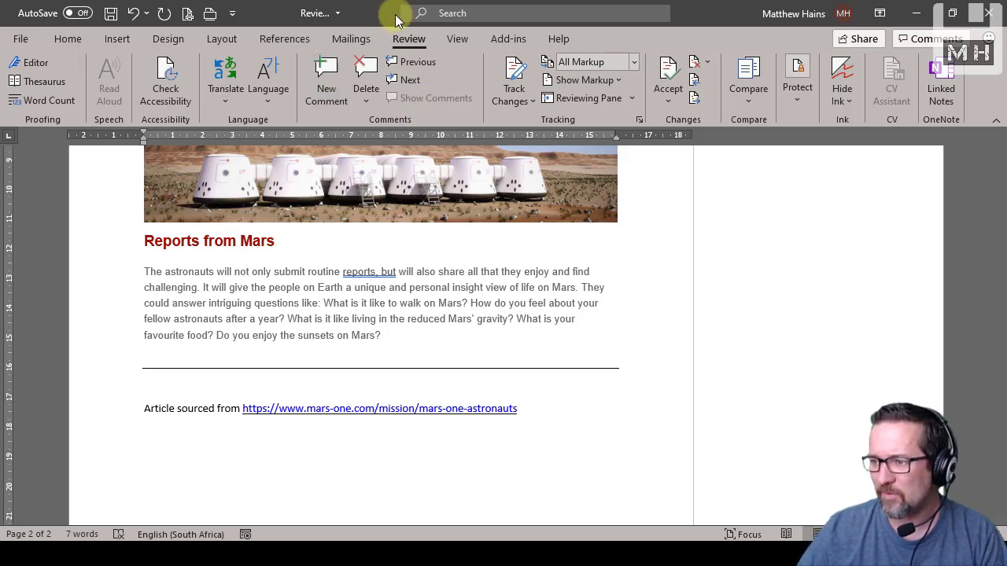
View the options for deleting comments, and go back through the line-spacing comment to the logo image's width comment
click(363, 102)
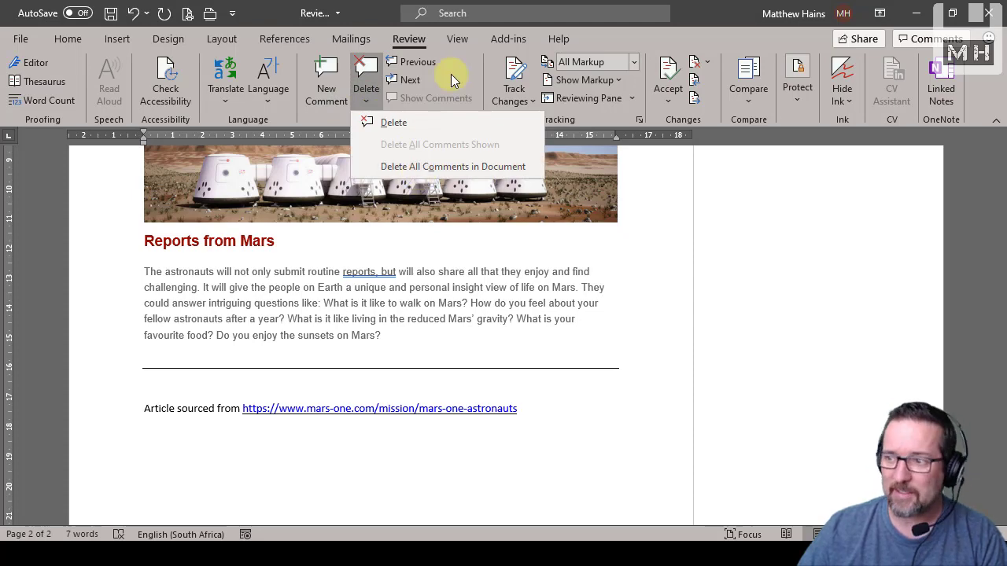
click(469, 58)
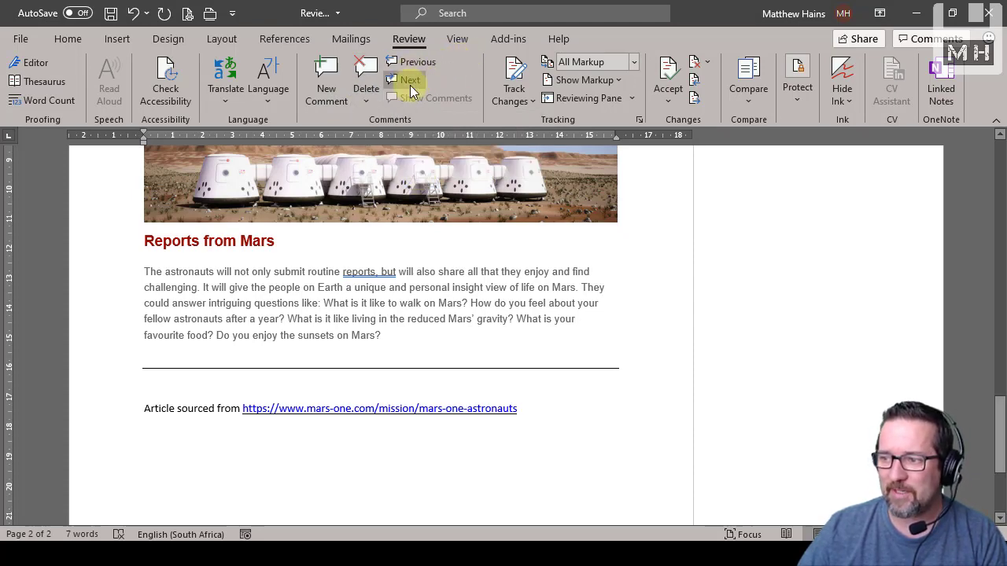
click(418, 63)
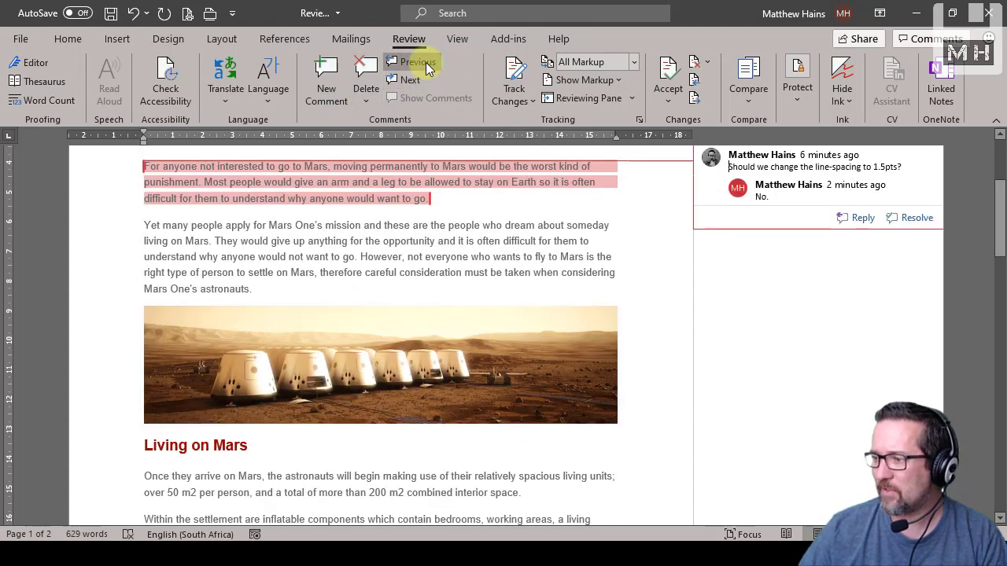
click(427, 70)
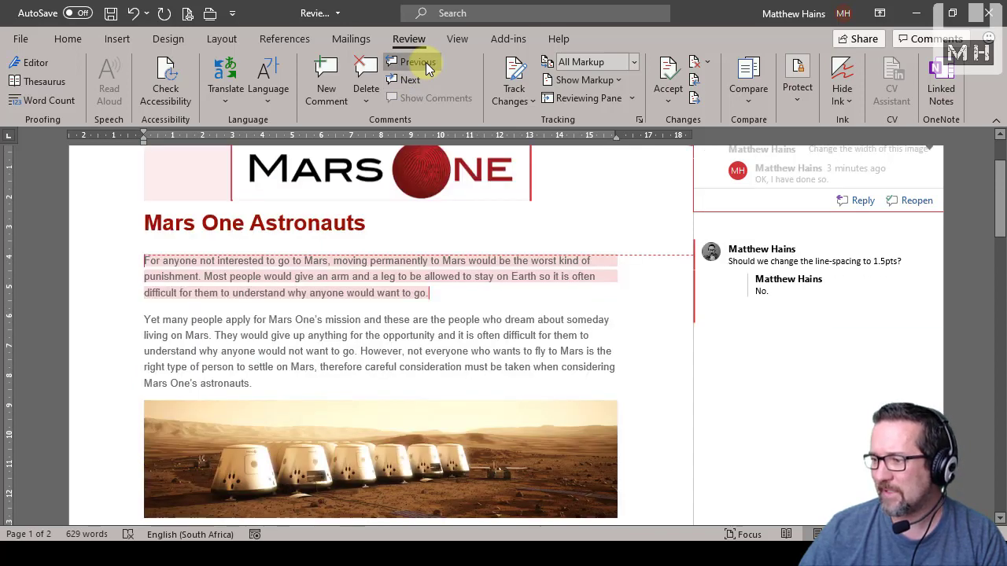